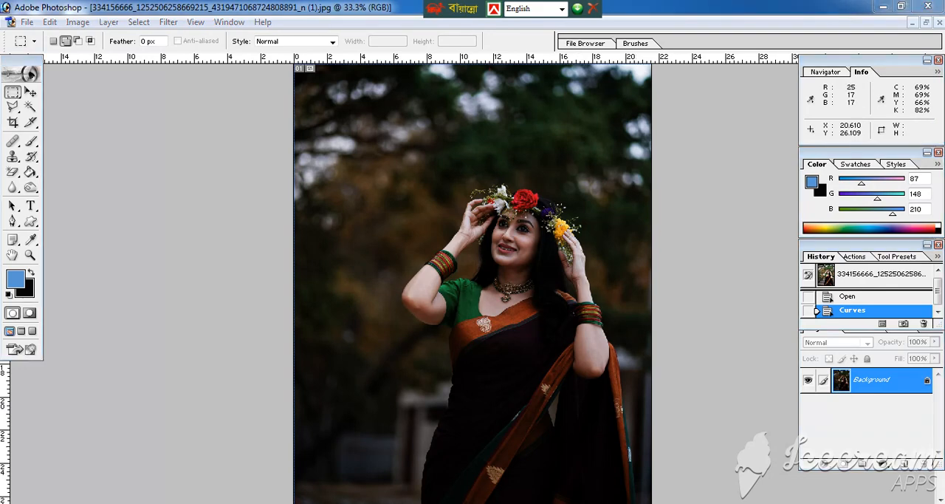
right_click(571, 503)
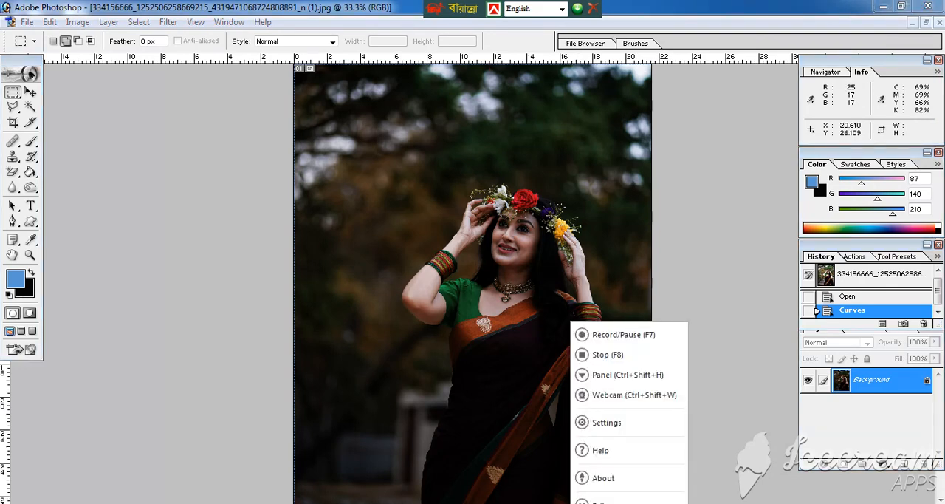
left_click(607, 355)
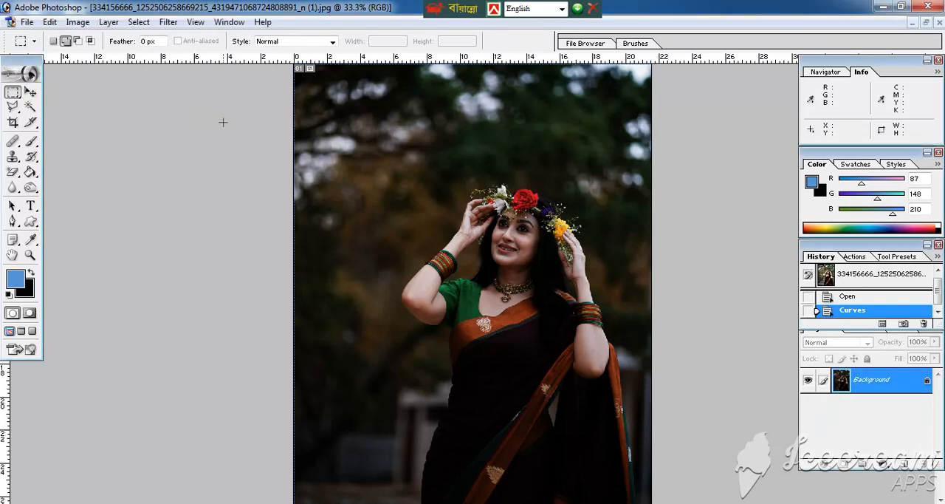
key("ctrl+minus")
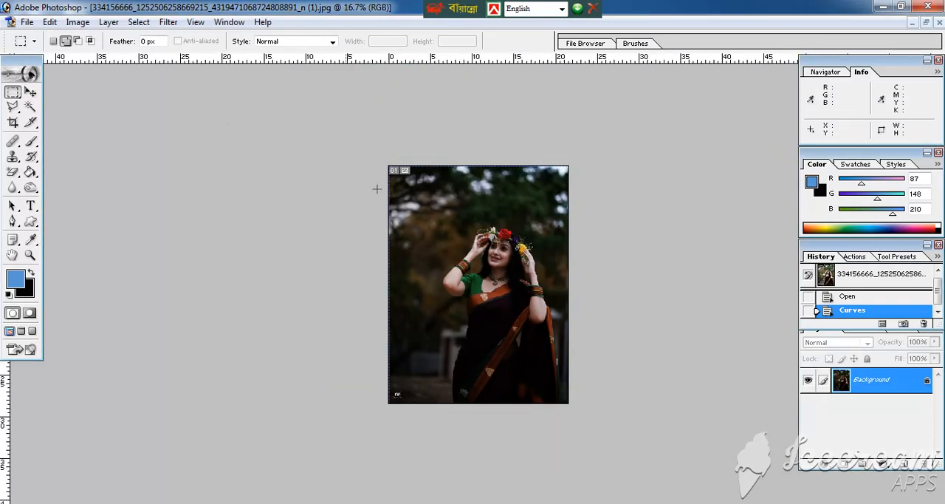
left_click(449, 213, "ctrl")
left_click(450, 213, "ctrl")
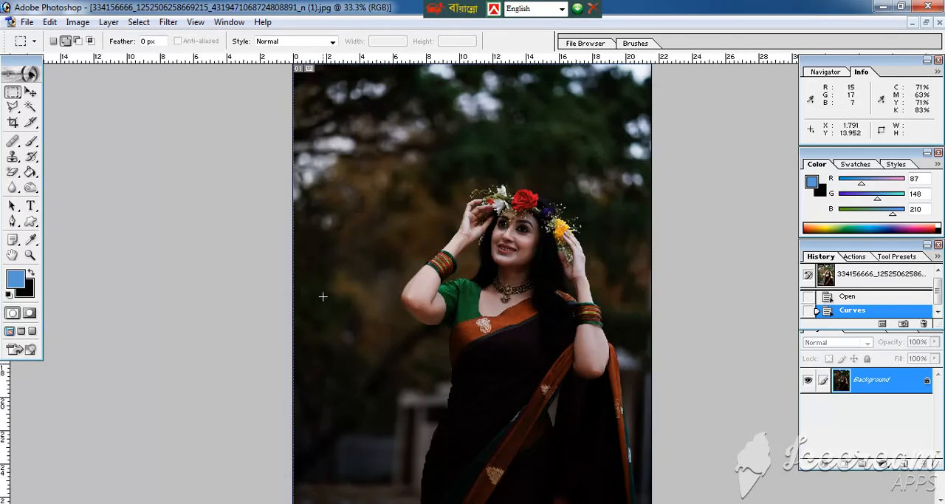
key("ctrl+minus")
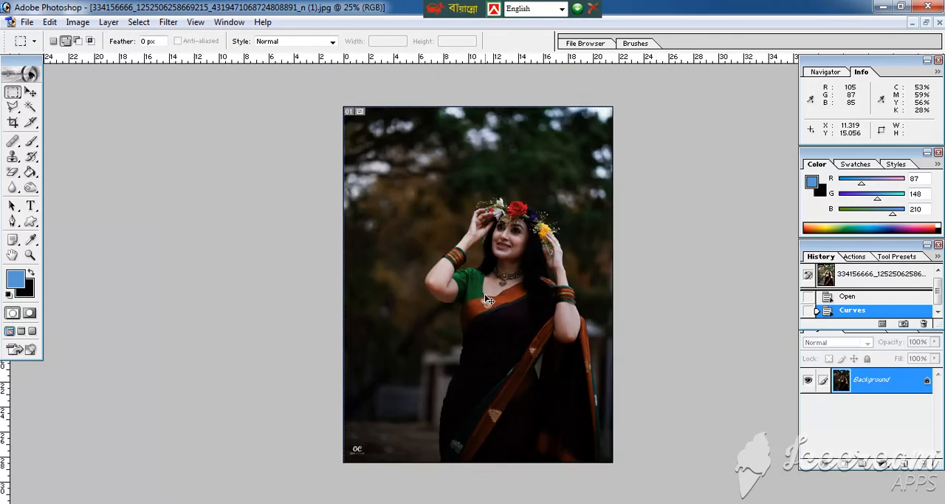
key("ctrl+plus")
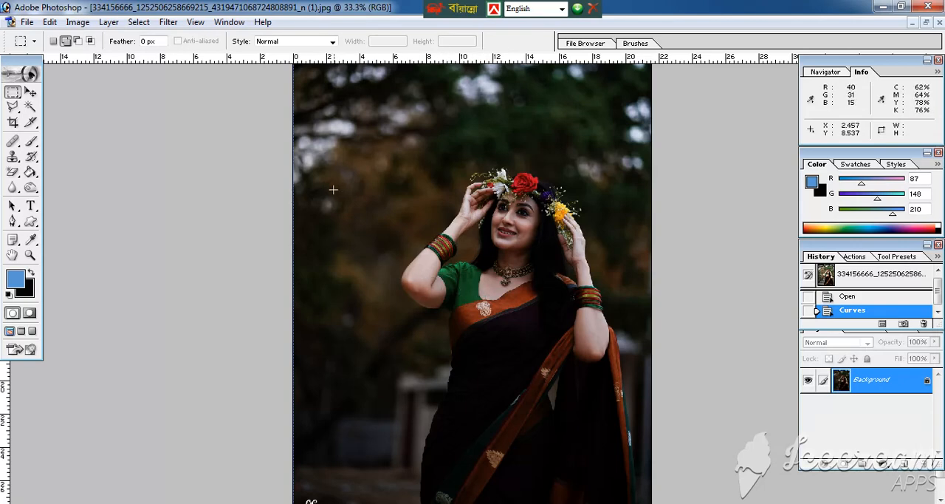
left_click(32, 93)
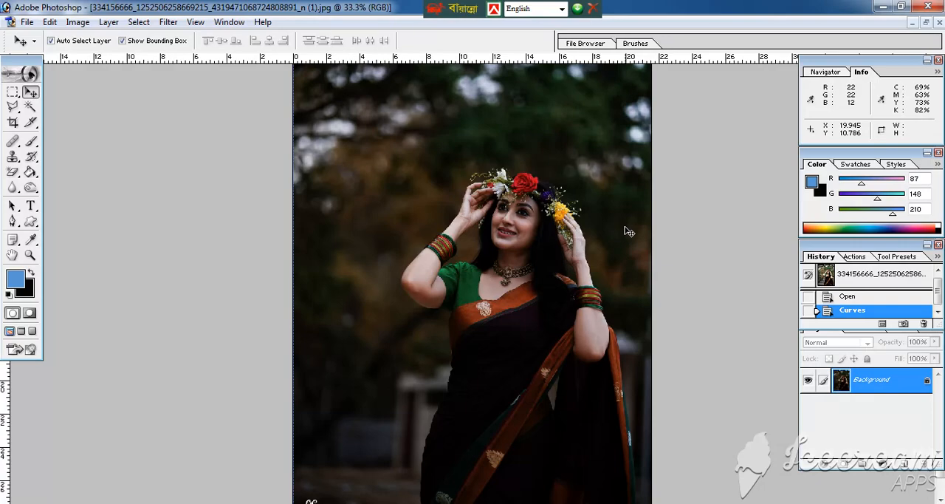
key("ctrl+m")
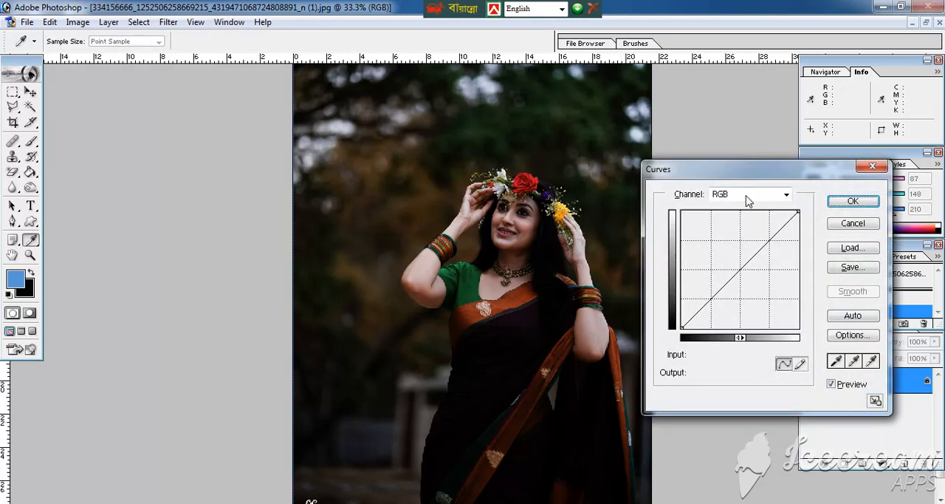
left_click_drag(738, 174, 682, 139)
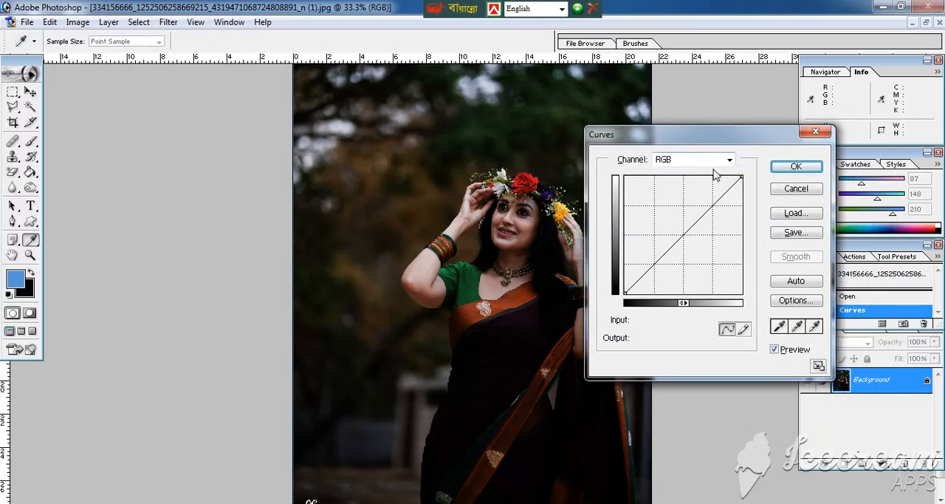
left_click(796, 191)
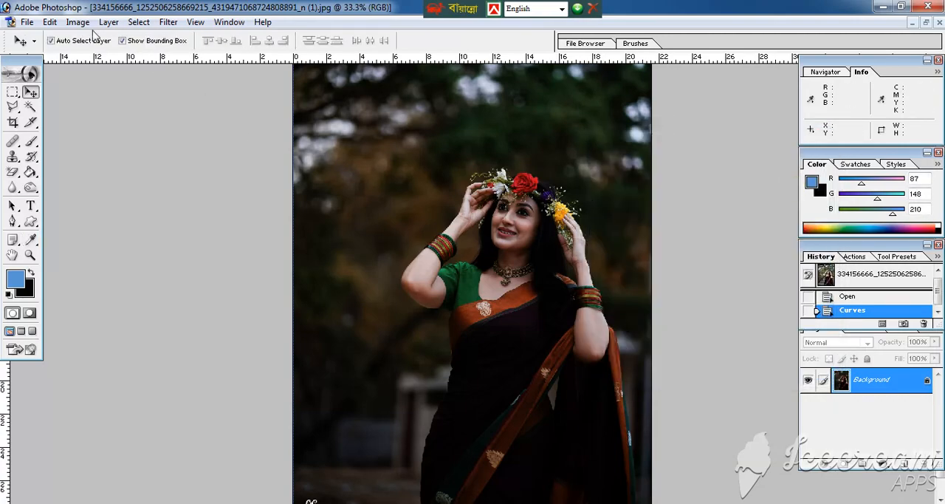
Step: Brighten the photo with a Curves adjustment on the RGB channel, bending the curve upward at input 85, output 143
left_click(80, 24)
mouse_move(122, 59)
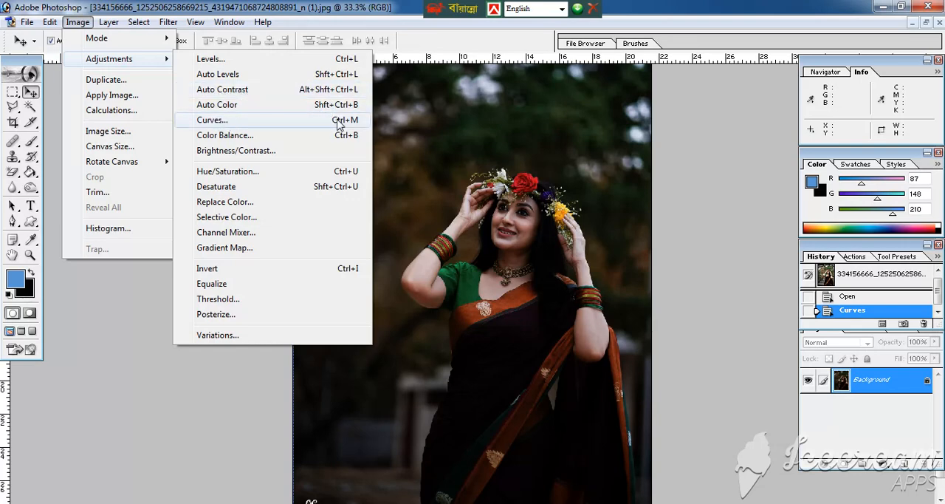
left_click(273, 126)
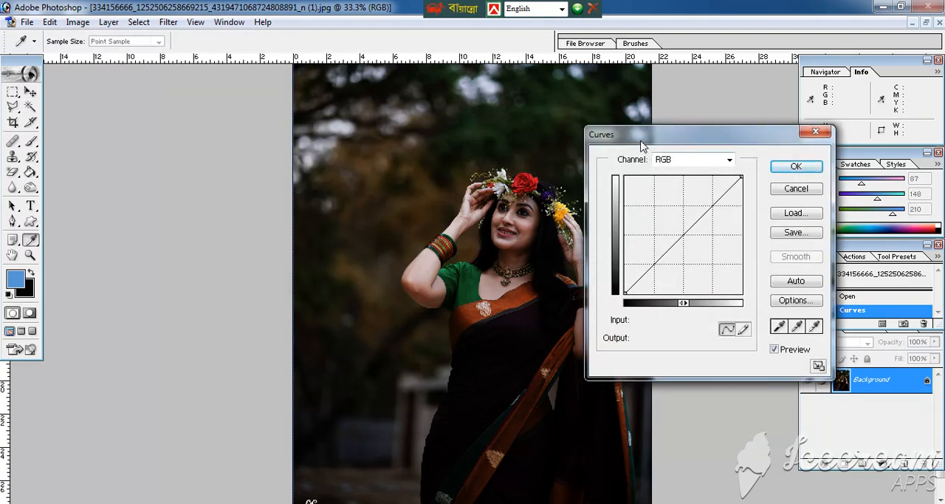
left_click_drag(641, 145, 689, 136)
mouse_move(729, 221)
left_mouse_down()
mouse_move(709, 207)
mouse_move(711, 219)
left_mouse_up()
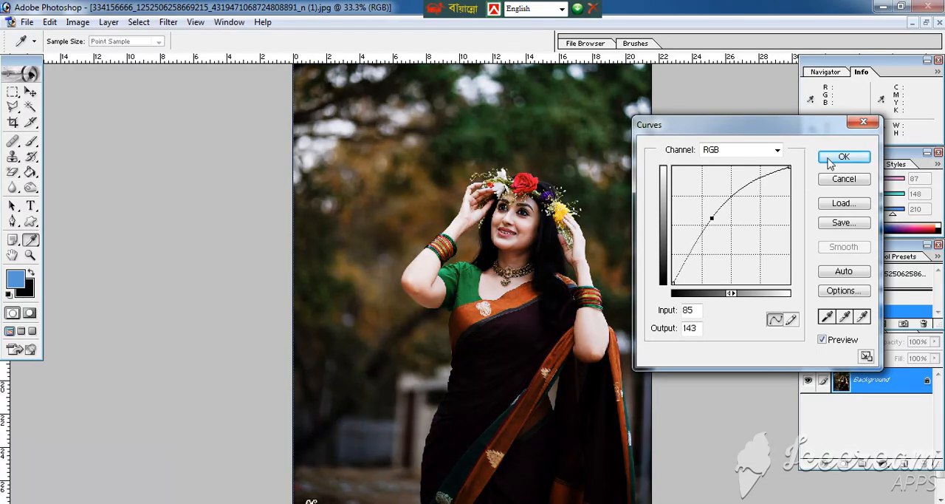
left_click(844, 158)
key("v")
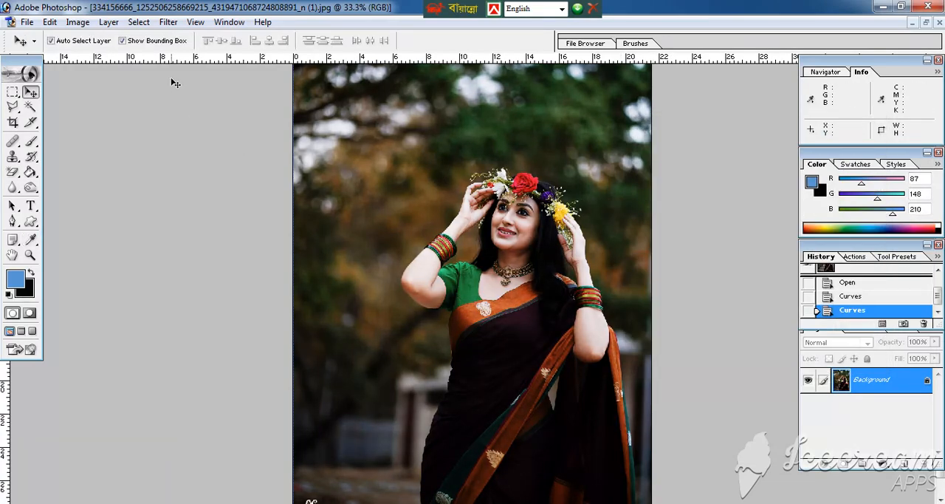
key("ctrl+l")
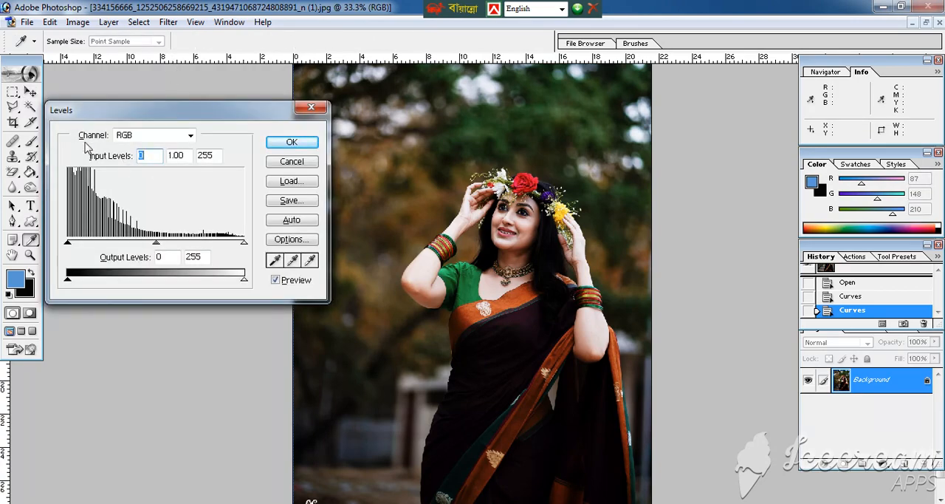
left_click_drag(70, 117, 137, 119)
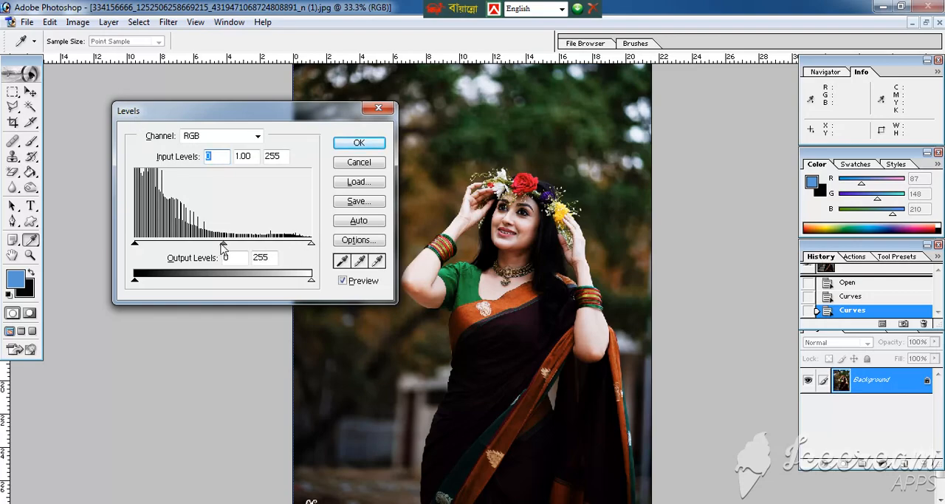
left_click_drag(223, 245, 201, 245)
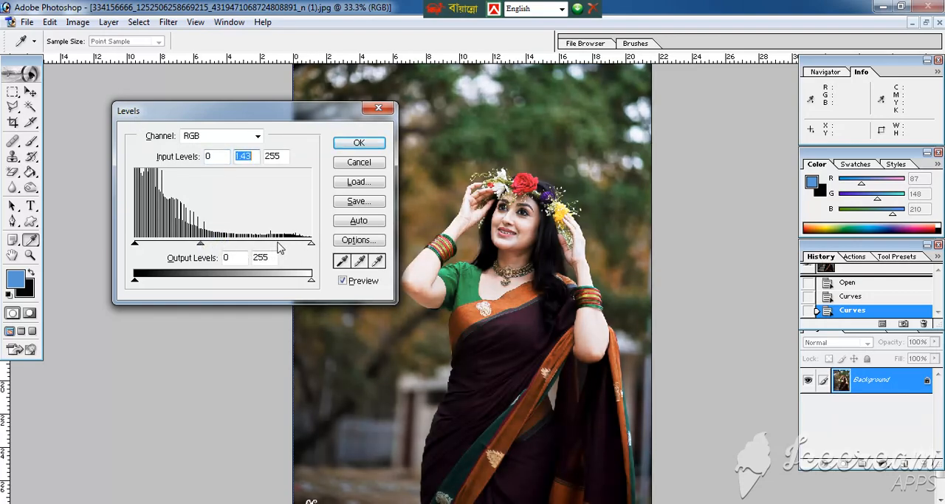
left_click_drag(311, 244, 271, 255)
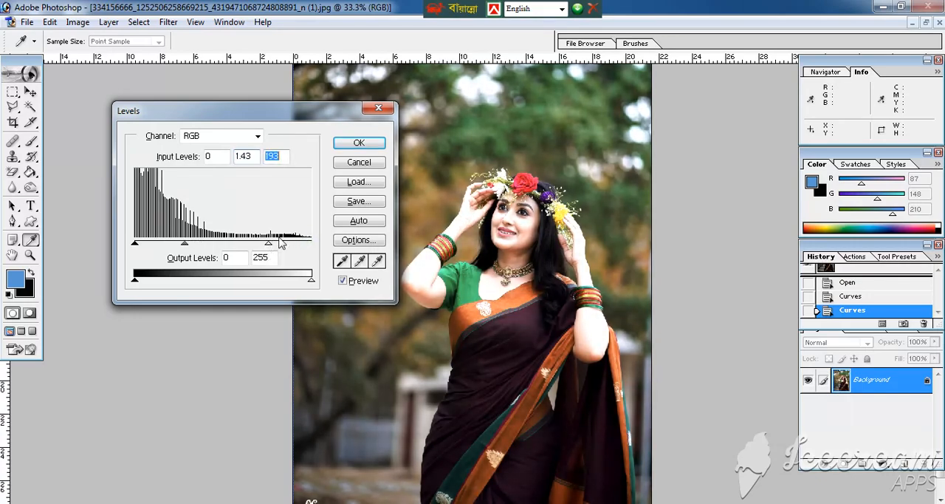
left_click(361, 162)
key("v")
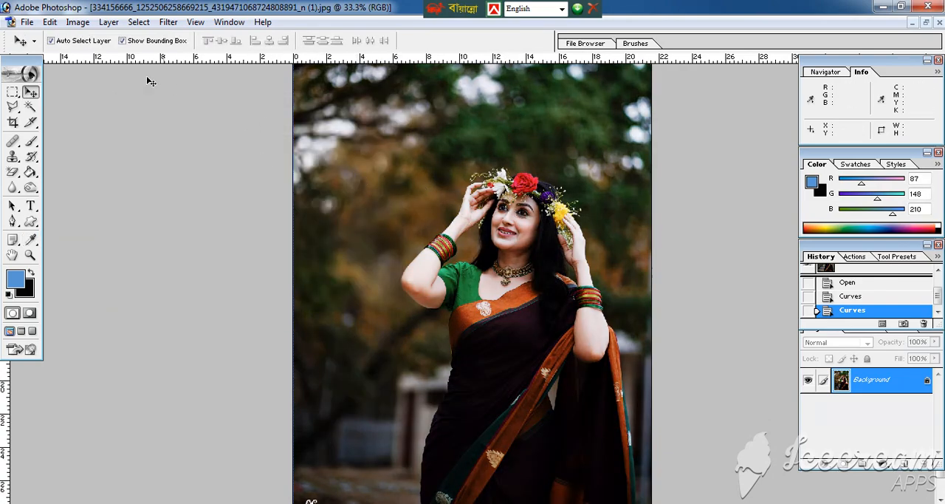
Step: Apply a Levels adjustment on the RGB channel with the midtone input at 1.76 and the white input at 225
left_click(78, 26)
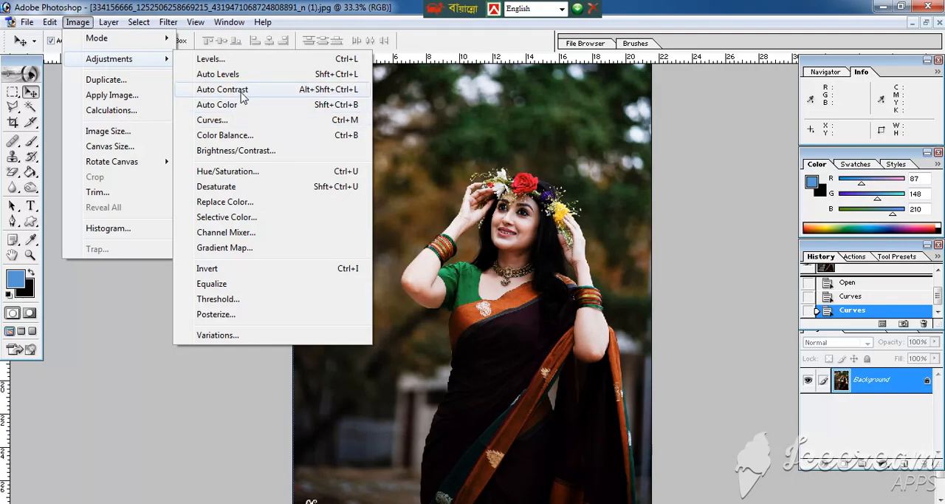
left_click(213, 59)
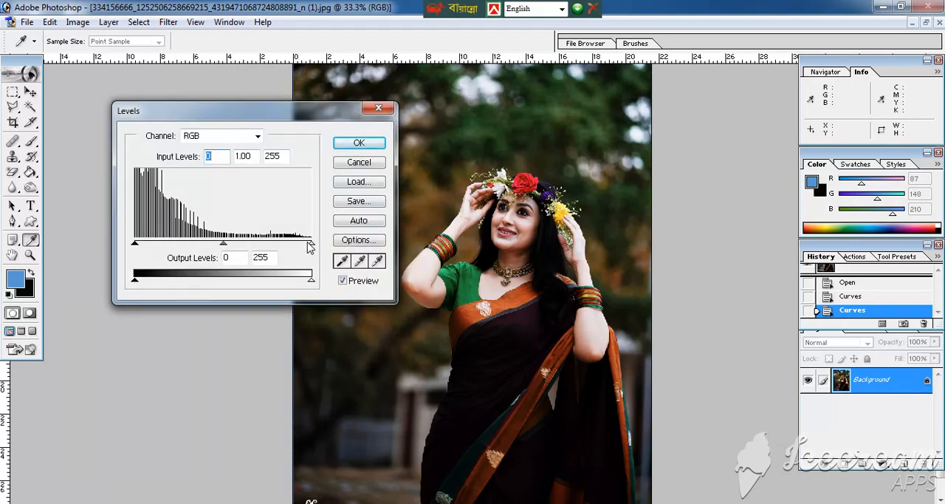
left_click_drag(310, 247, 290, 246)
left_click_drag(223, 244, 180, 253)
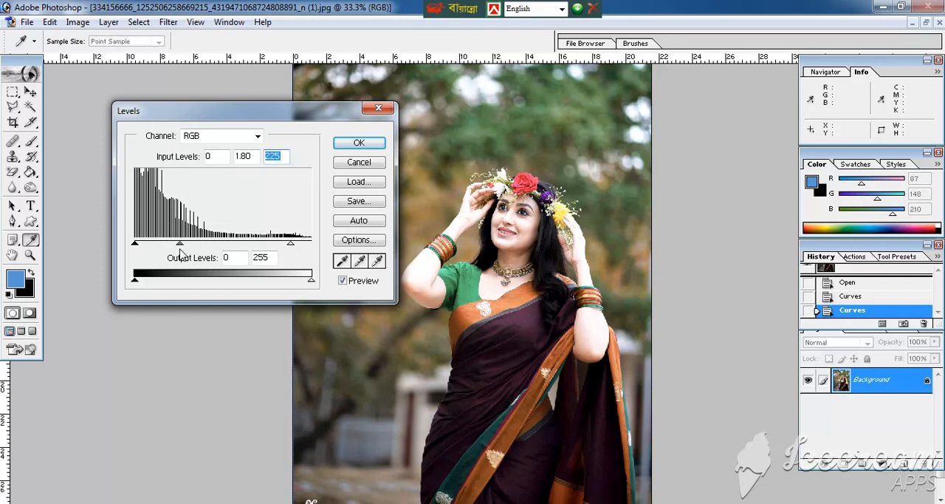
left_click_drag(180, 254, 182, 252)
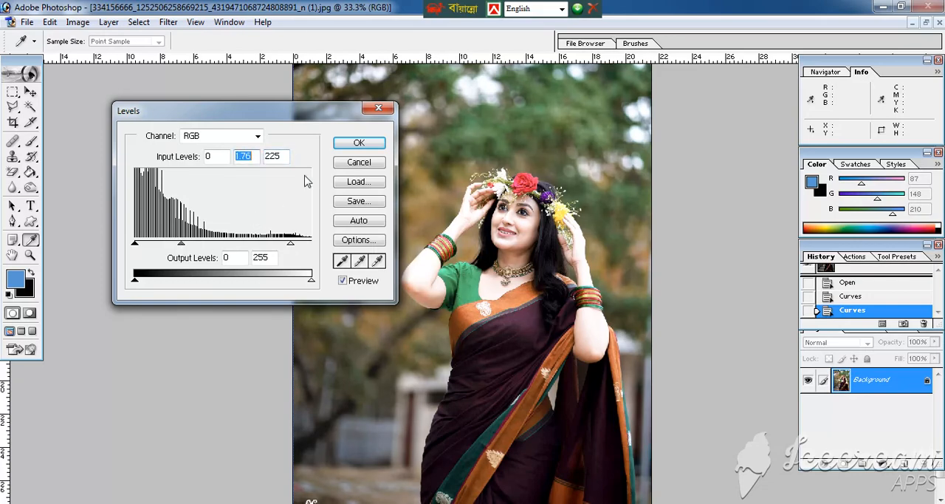
left_click(359, 143)
key("v")
scroll(233, 265, "down", 1)
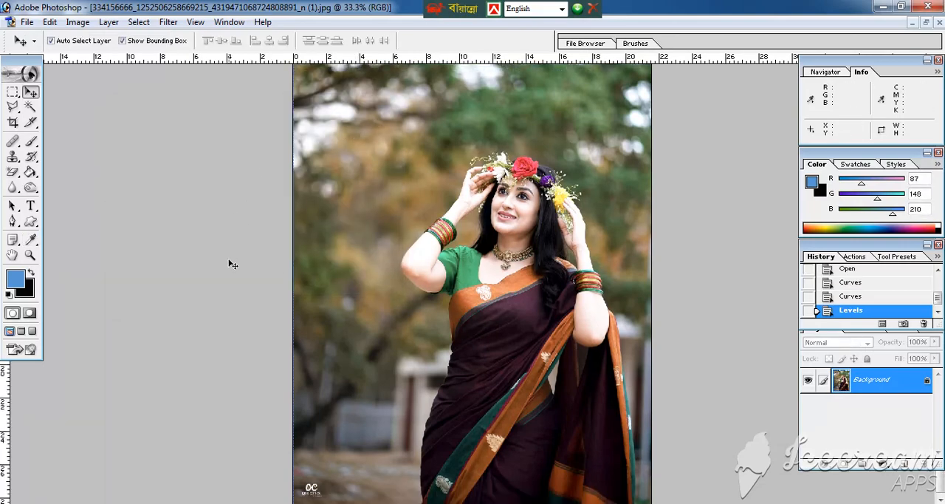
key("ctrl+minus")
key("ctrl+minus")
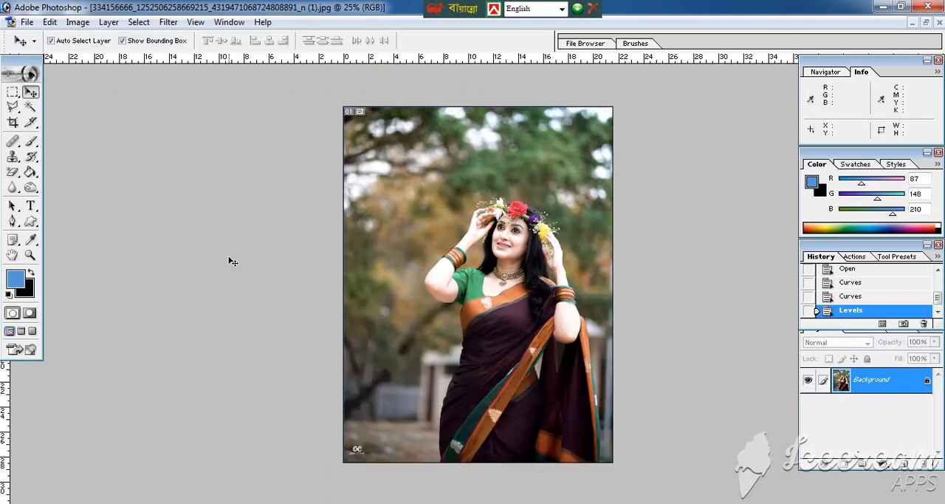
scroll(235, 260, "up", 5)
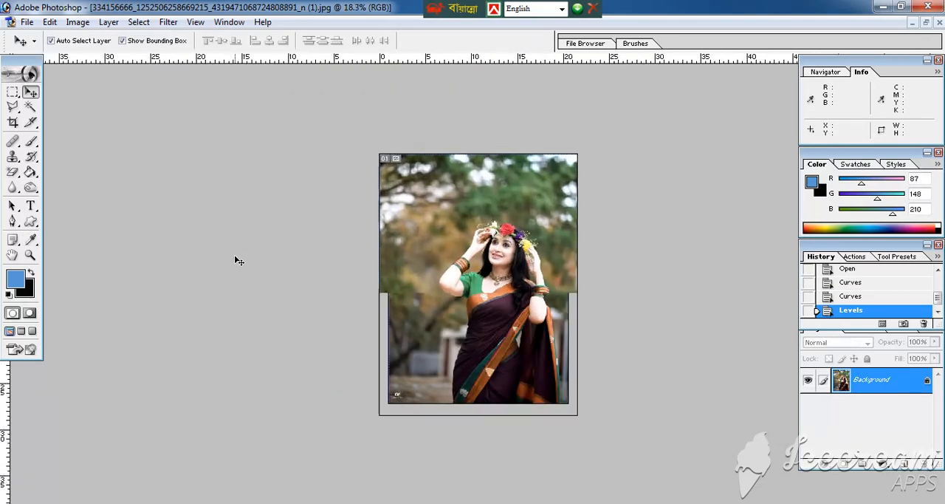
scroll(238, 260, "up", 2)
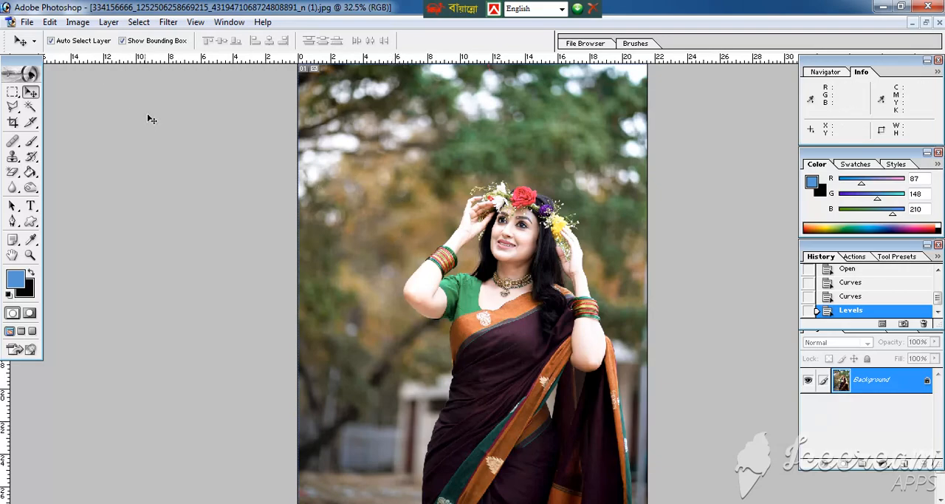
Step: Save the edited photo under the new name s1 in JPEG format in the Model images folder
left_click(28, 22)
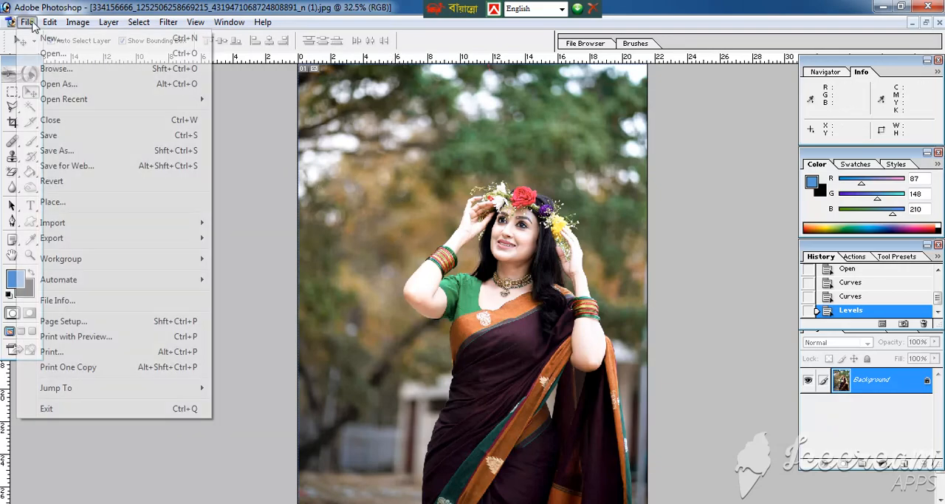
left_click(87, 152)
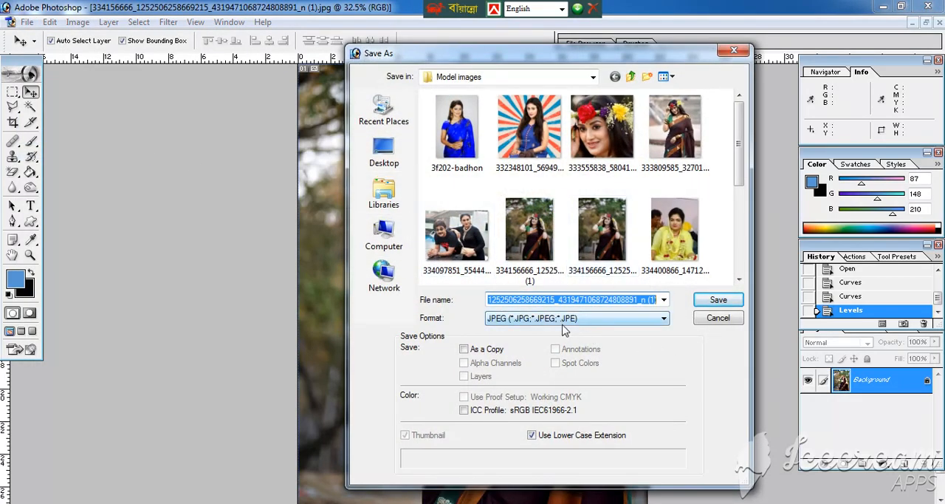
type("s")
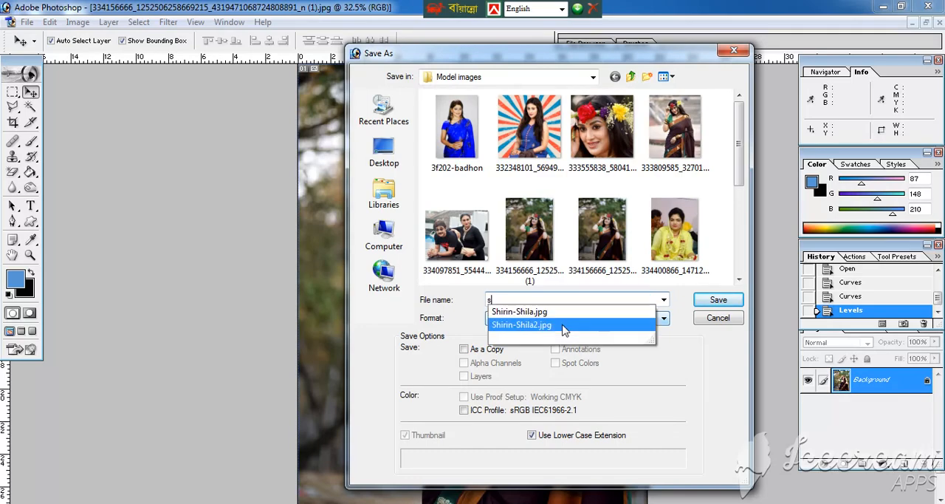
type("1")
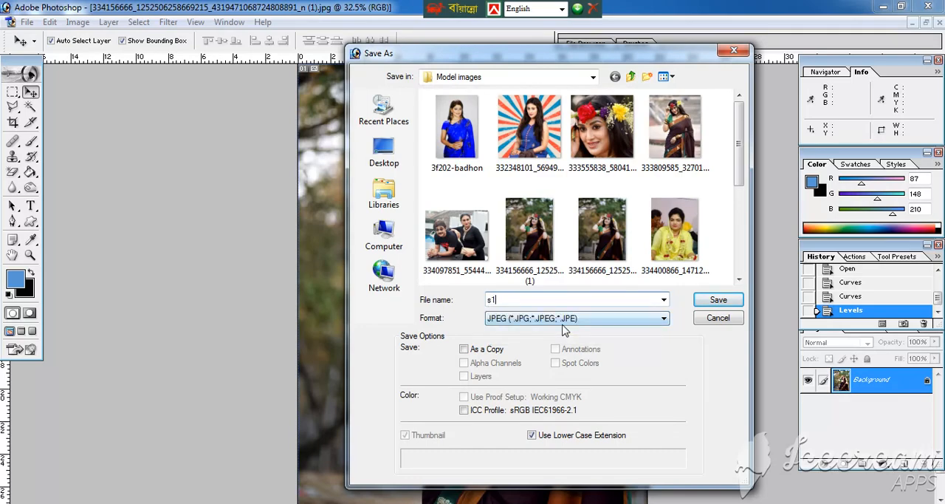
left_click(719, 301)
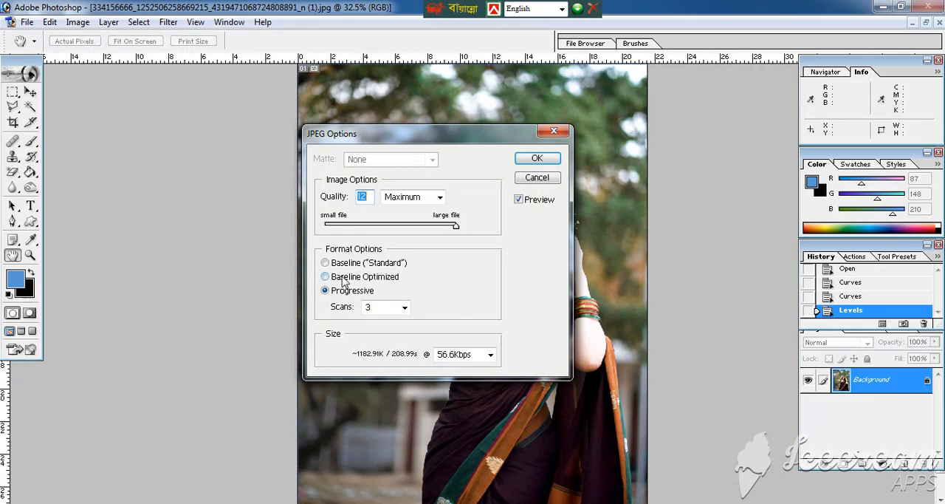
Step: Set the JPEG format option to Baseline ("Standard") and finish saving the file
left_click_drag(419, 151, 288, 164)
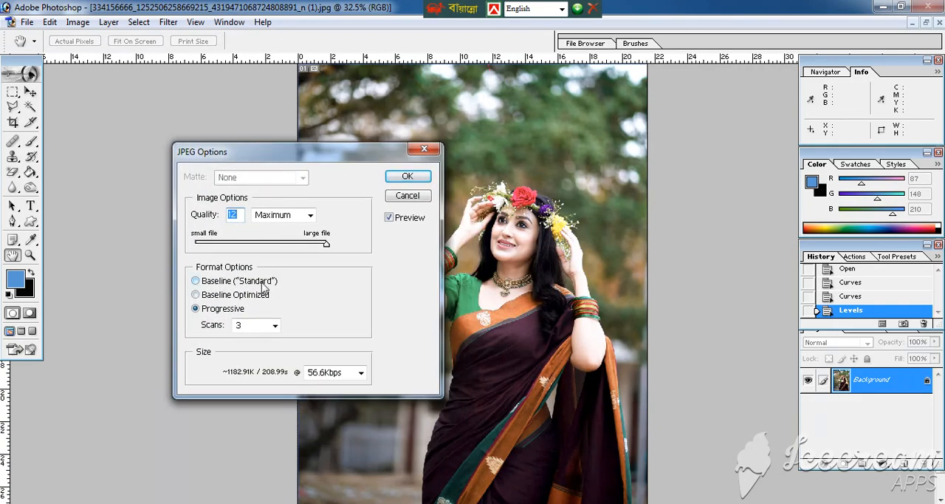
left_click(208, 283)
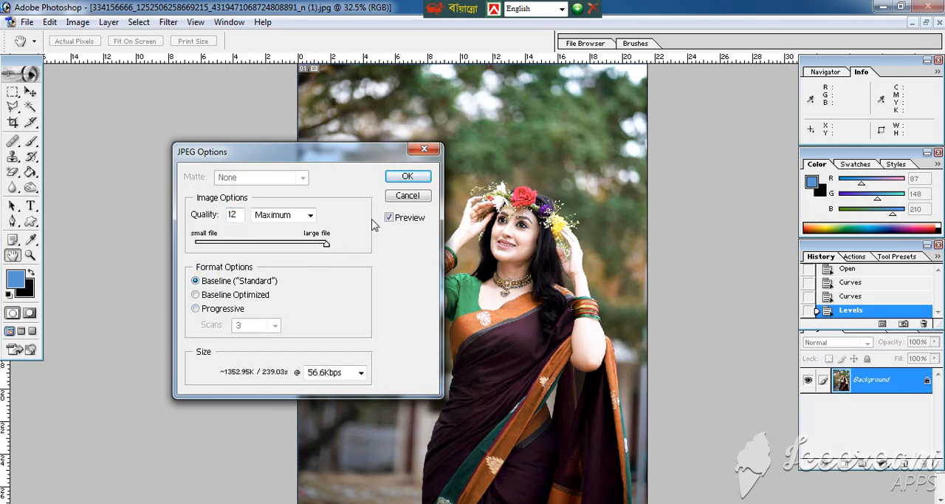
left_click(419, 177)
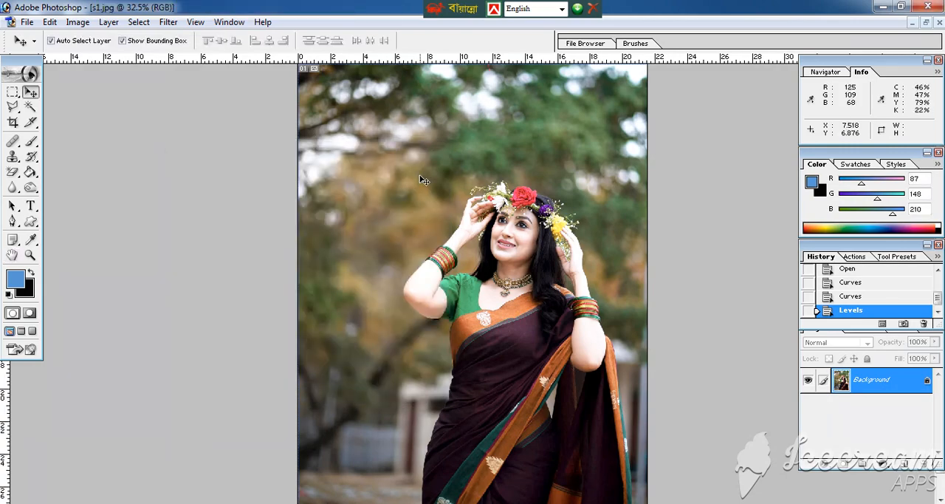
Step: Revert the photo to its original snapshot in the history to compare it with the brightened version, and view the whole image
key("ctrl+minus")
key("ctrl+plus")
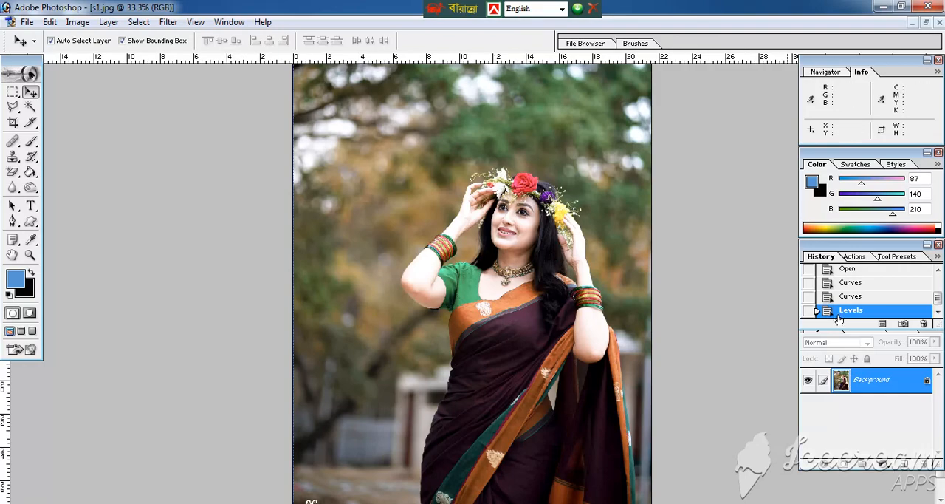
scroll(896, 298, "up", 2)
left_click(883, 278)
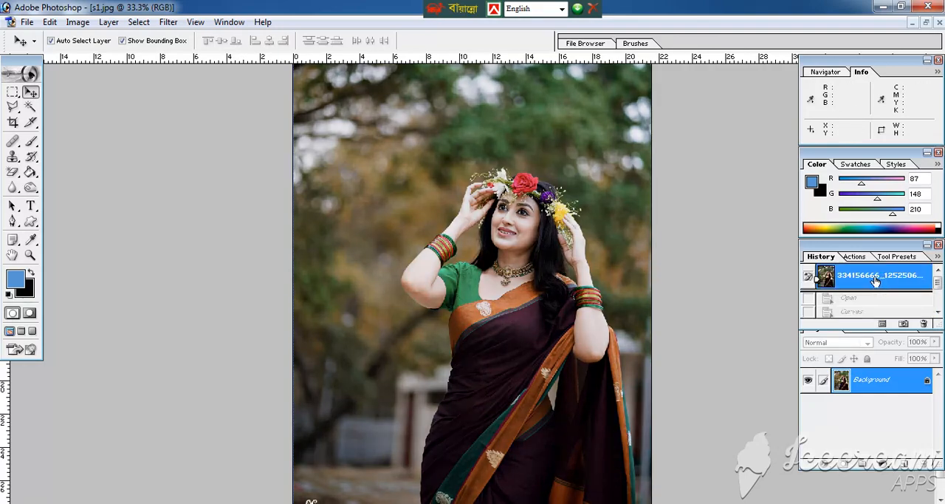
key("ctrl+minus")
key("ctrl+minus")
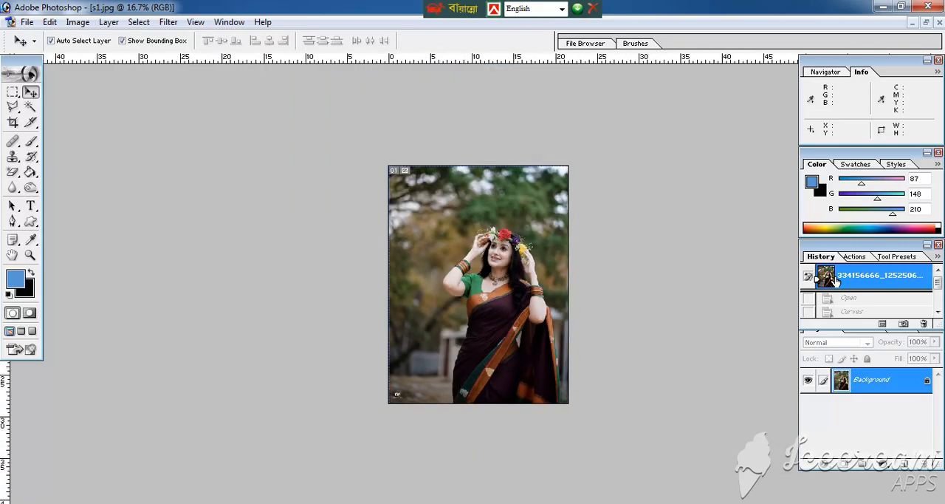
key("ctrl+0")
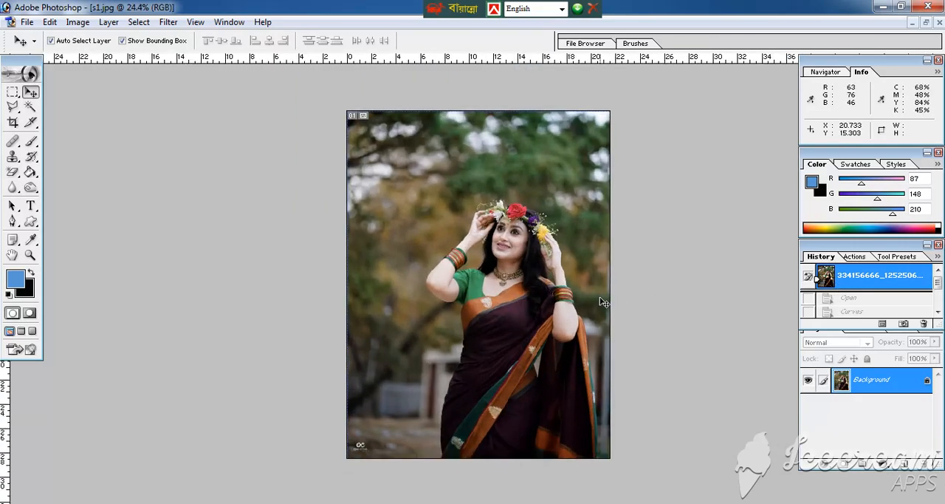
Step: Show the images in floating windows and close the duplicate original photo, 3f202-badhon.jpg and the sunburst-background portrait
key("f")
key("f")
key("f")
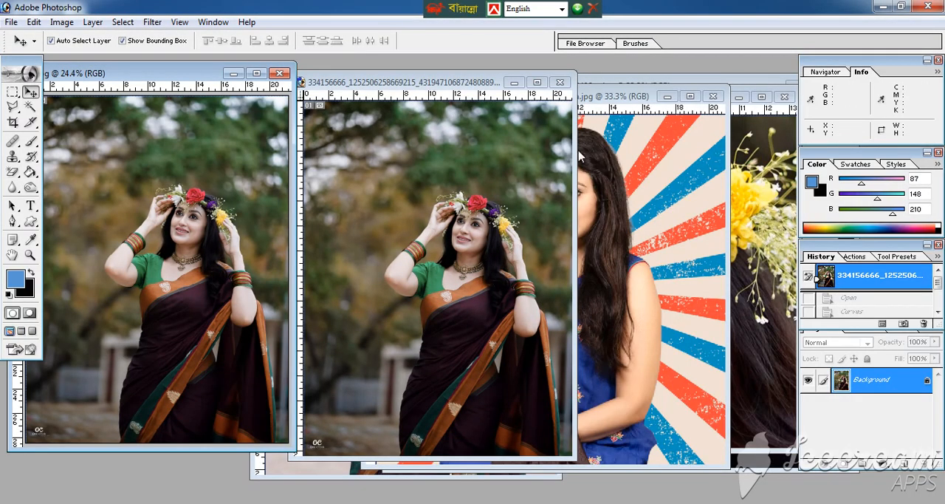
left_click(560, 82)
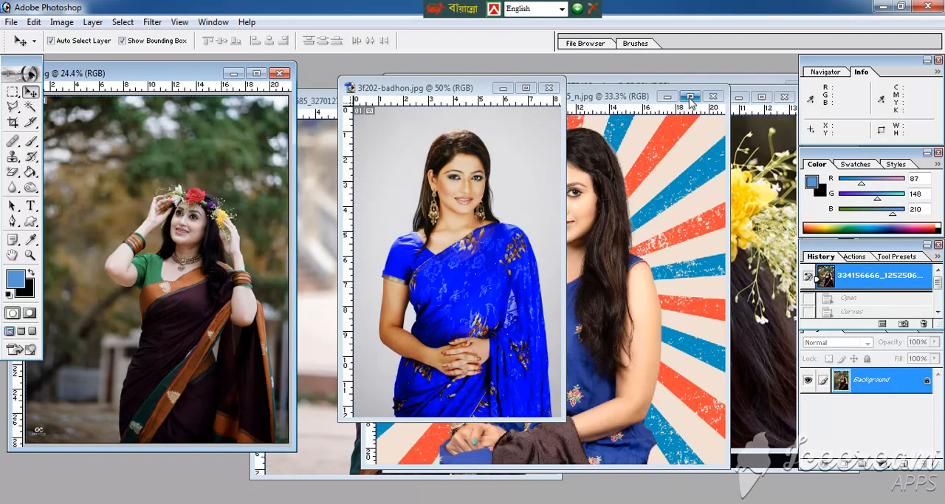
left_click(549, 88)
left_click(713, 96)
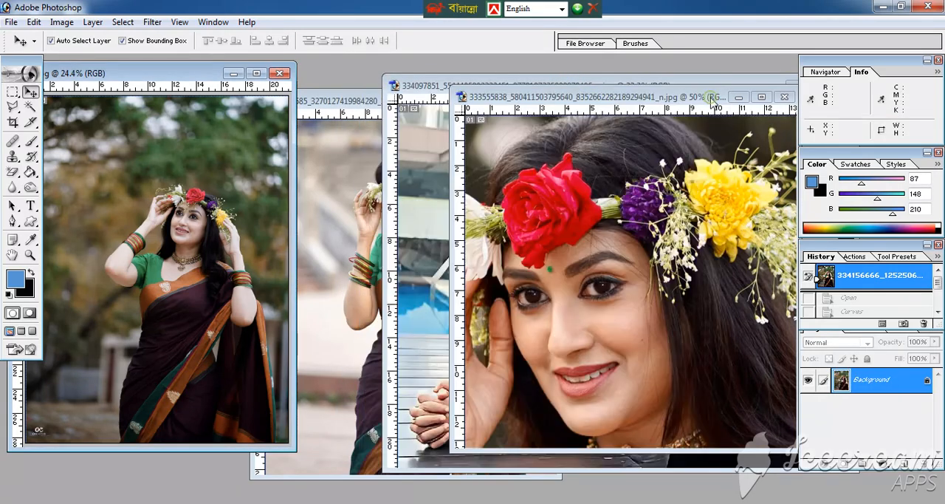
Step: Close the three remaining photos besides s1, discarding the unsaved changes in the 333809585 image
left_click_drag(688, 97, 545, 101)
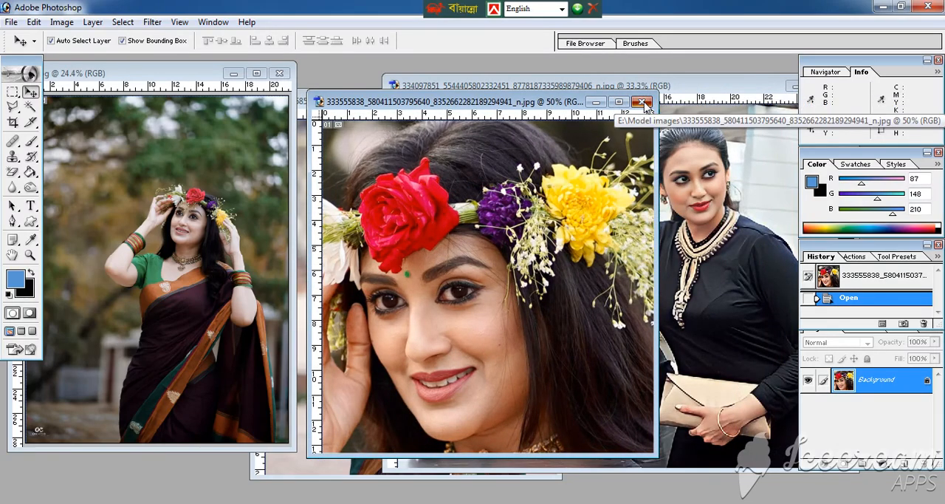
left_click(642, 102)
left_click_drag(608, 86, 425, 118)
left_click(655, 118)
left_click(544, 100)
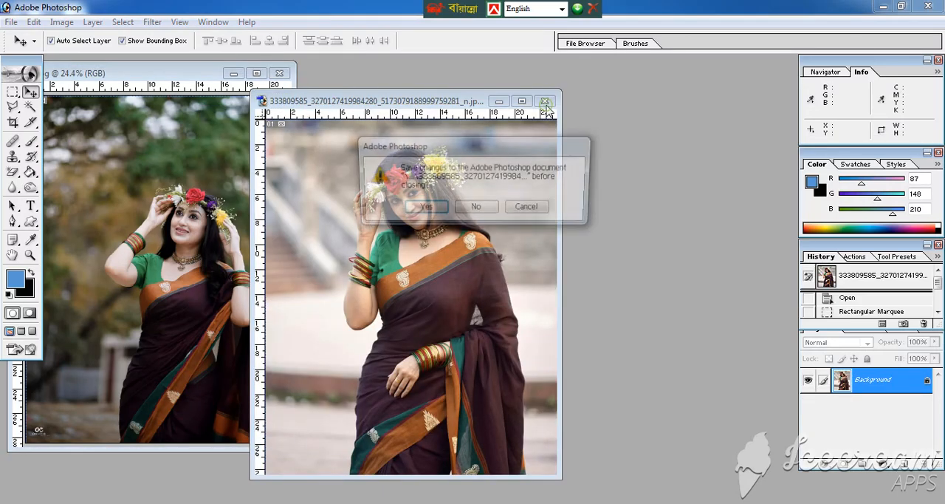
left_click(476, 208)
Step: Try to open s1 from the Model images folder while the reverted copy is still open
key("ctrl+o")
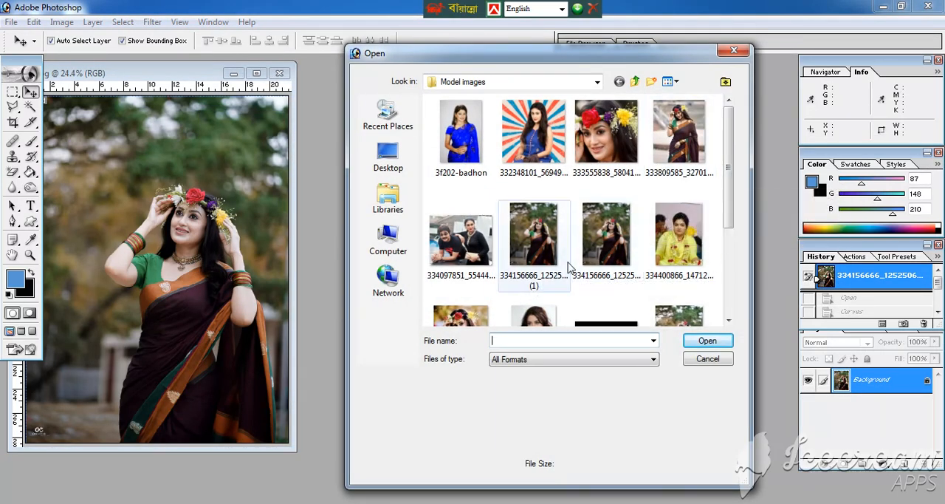
left_click(550, 248)
scroll(551, 247, "down", 2)
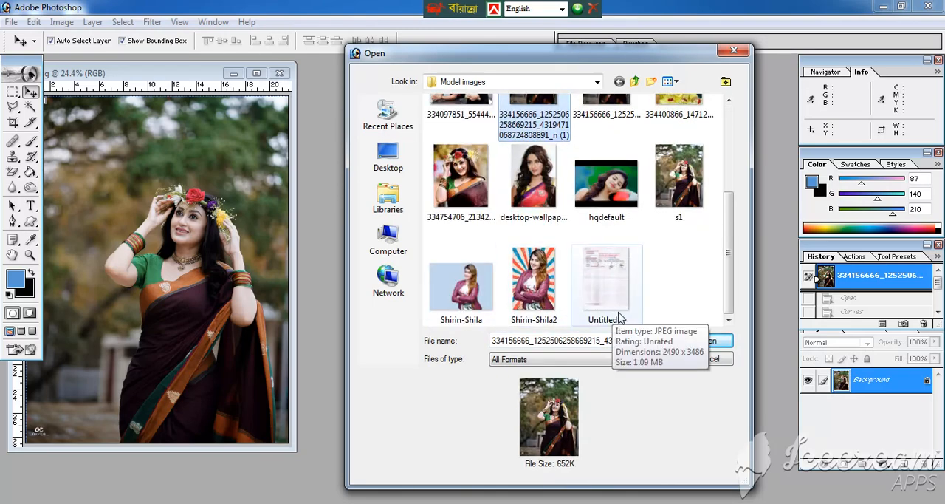
double_click(677, 203)
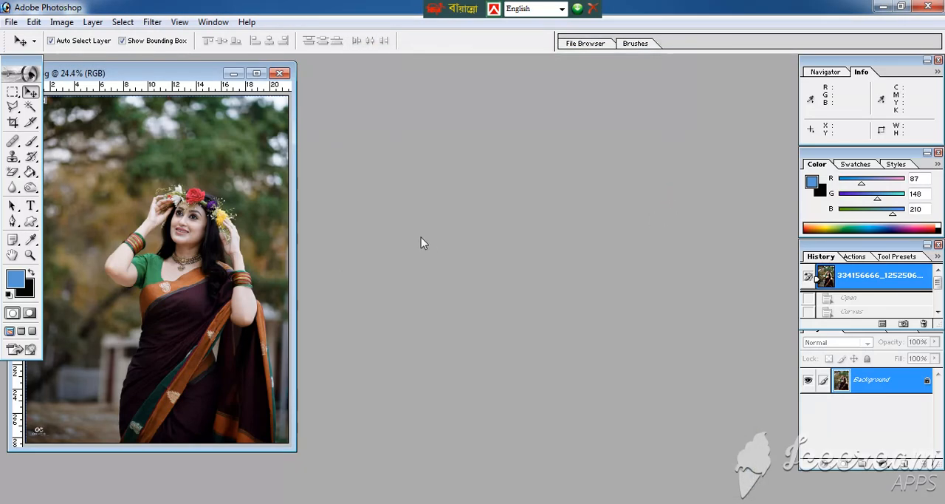
Step: Close the reverted s1.jpg without saving its changes
left_click_drag(187, 80, 249, 81)
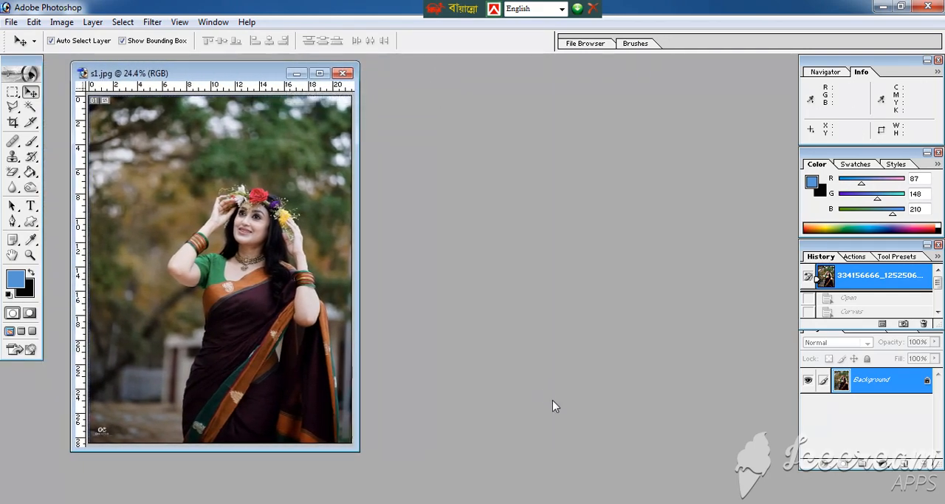
left_click(343, 74)
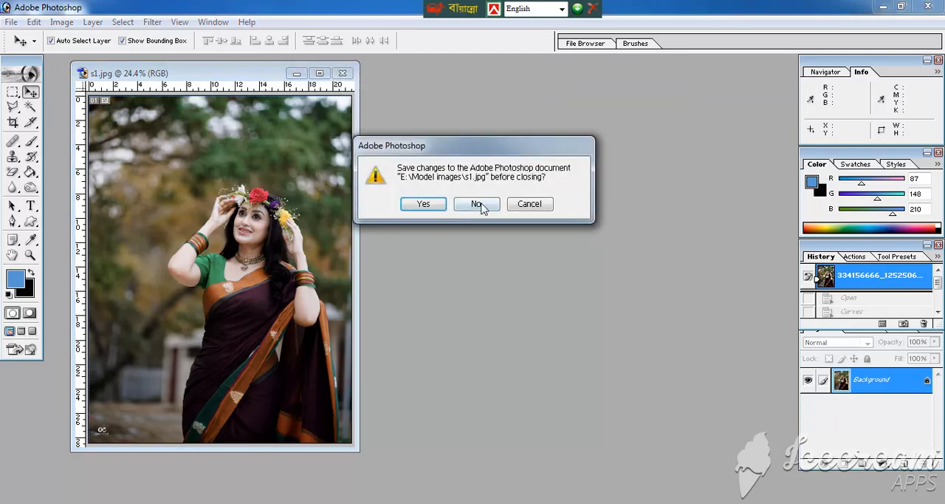
left_click(477, 202)
Step: Open the saved s1 image from the Model images folder and maximize its window at 33.3% zoom
double_click(491, 307)
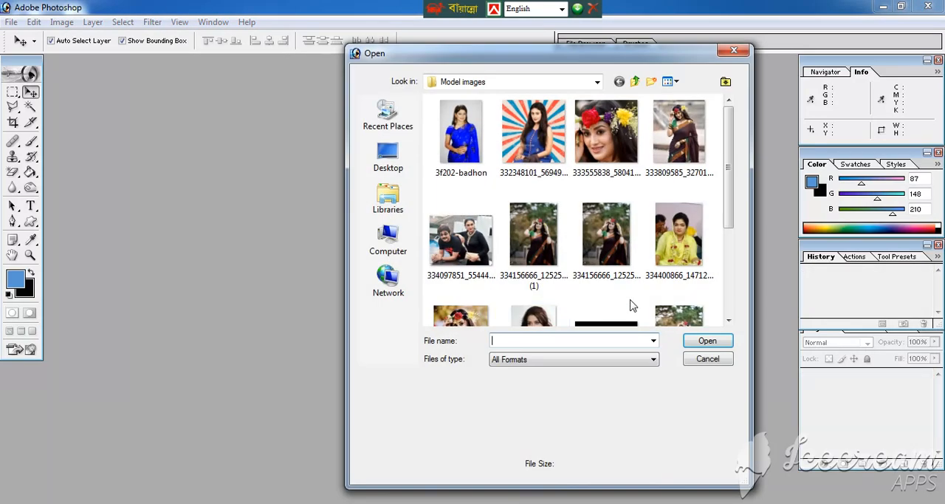
left_click_drag(726, 146, 729, 226)
double_click(679, 200)
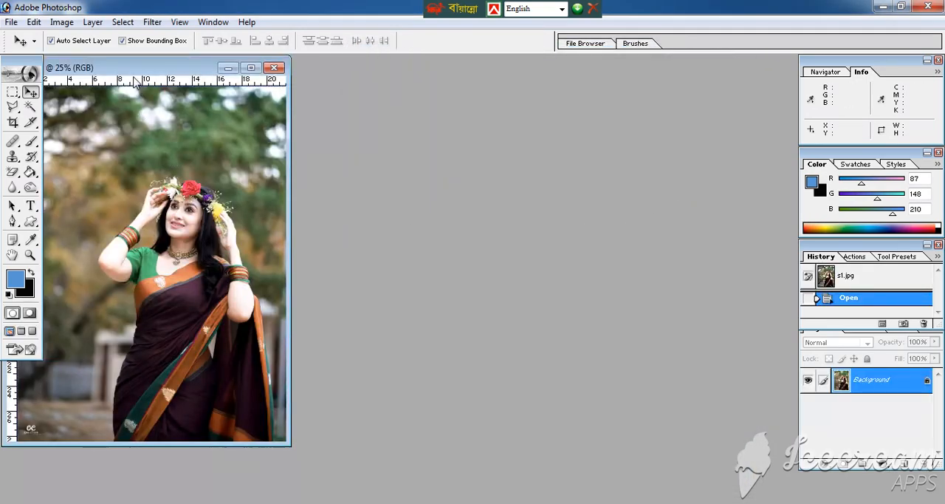
left_click_drag(134, 67, 513, 73)
double_click(505, 74)
key("ctrl+plus")
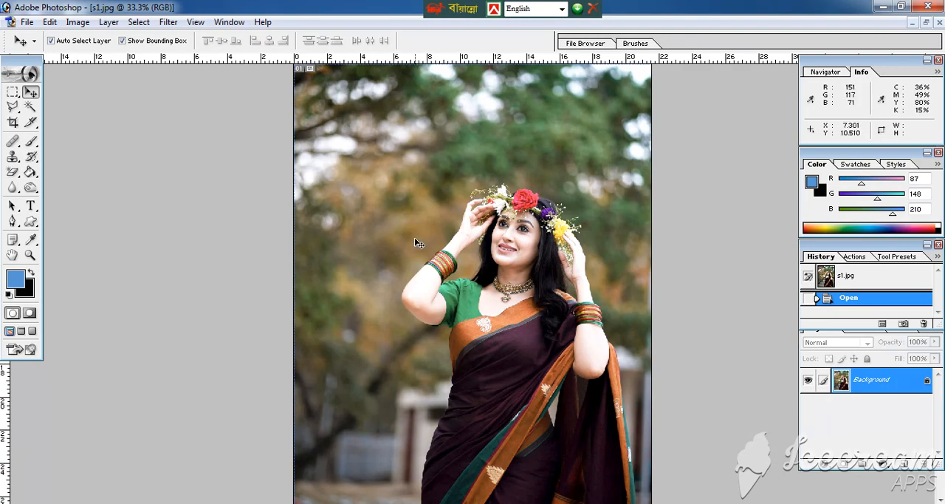
key("ctrl+minus")
key("ctrl+plus")
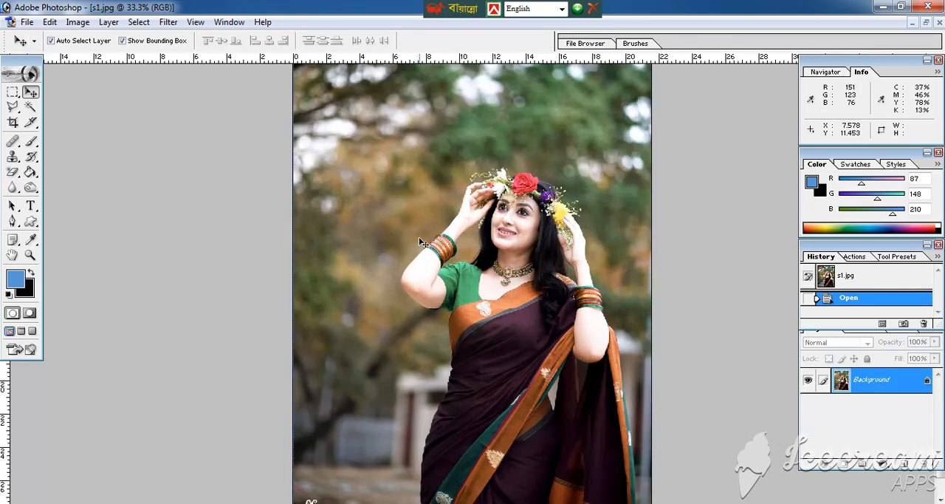
key("f")
key("f")
key("f")
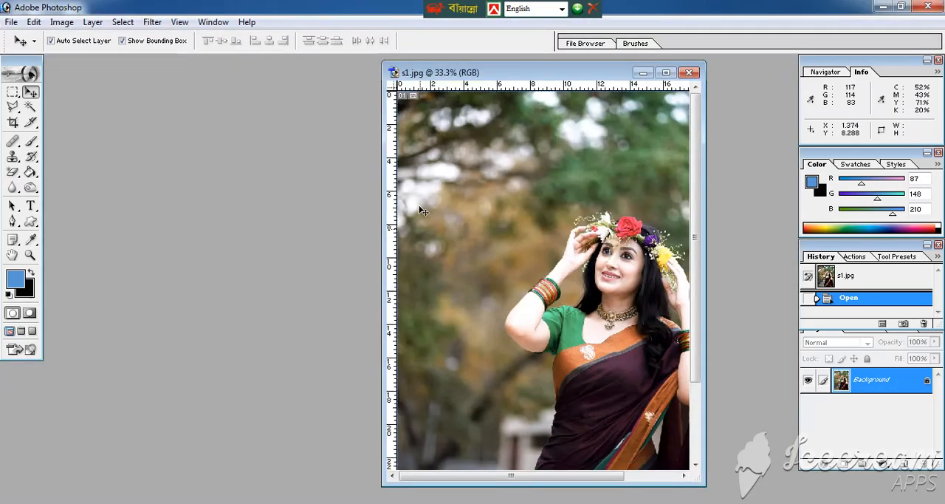
double_click(476, 72)
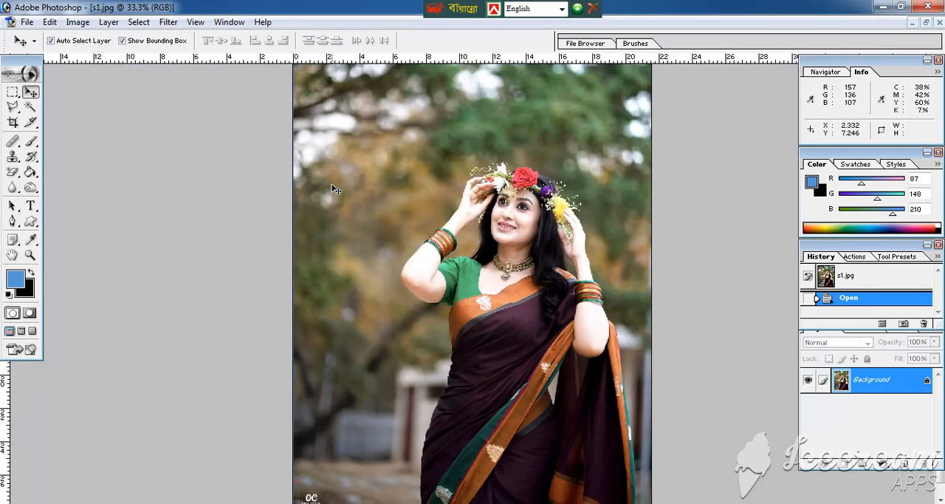
Step: Apply a Color Balance adjustment to the midtones with color levels -9, -8 and +15, preserving luminosity
left_click(78, 21)
mouse_move(125, 59)
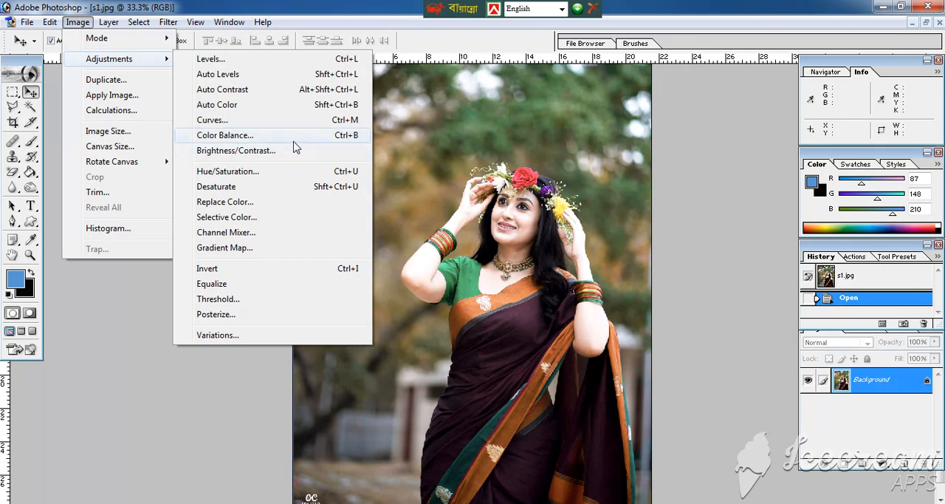
left_click(240, 137)
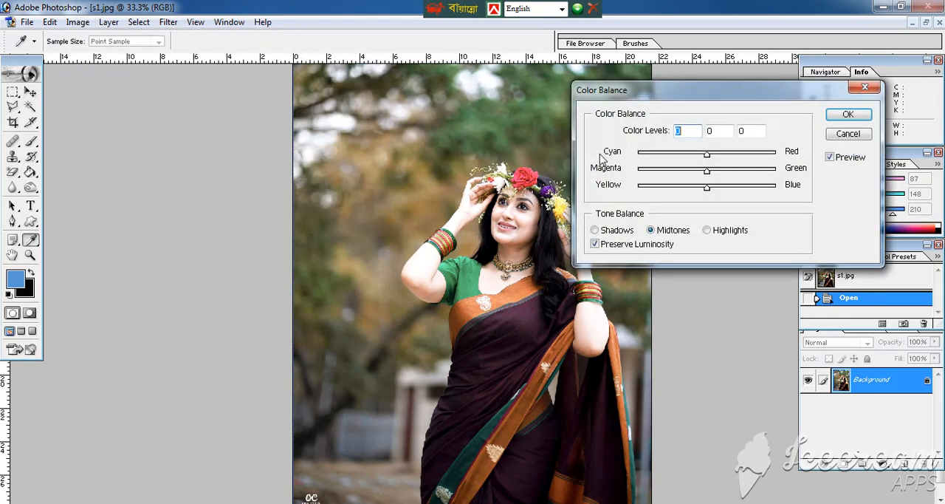
mouse_move(705, 188)
left_mouse_down()
mouse_move(722, 190)
mouse_move(713, 190)
left_mouse_up()
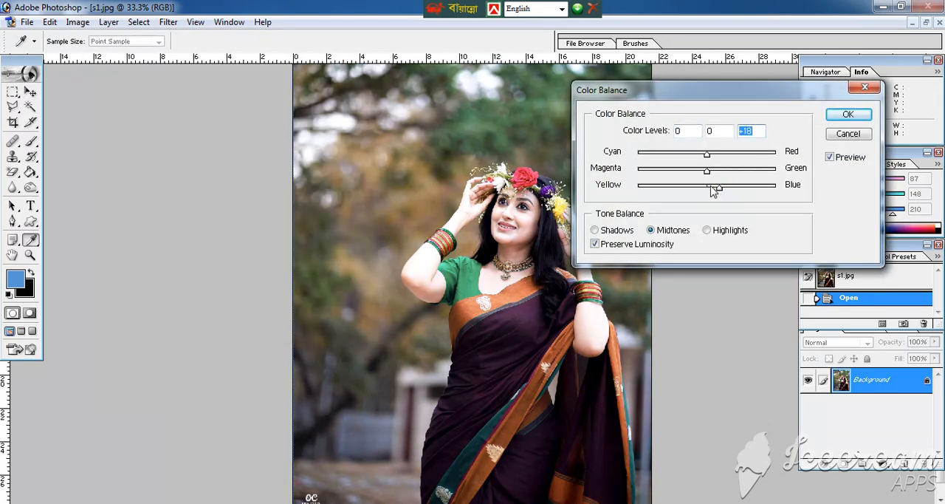
left_click_drag(706, 154, 697, 157)
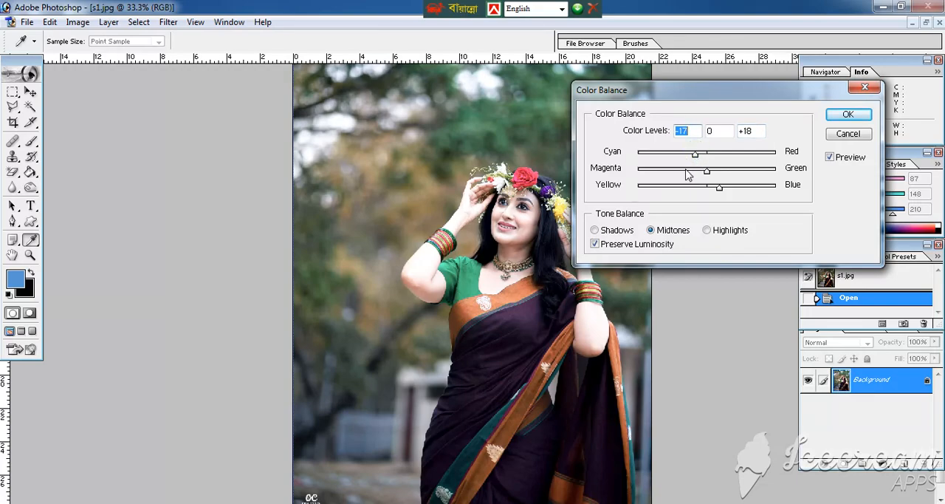
left_click(687, 170)
left_click_drag(686, 171, 718, 189)
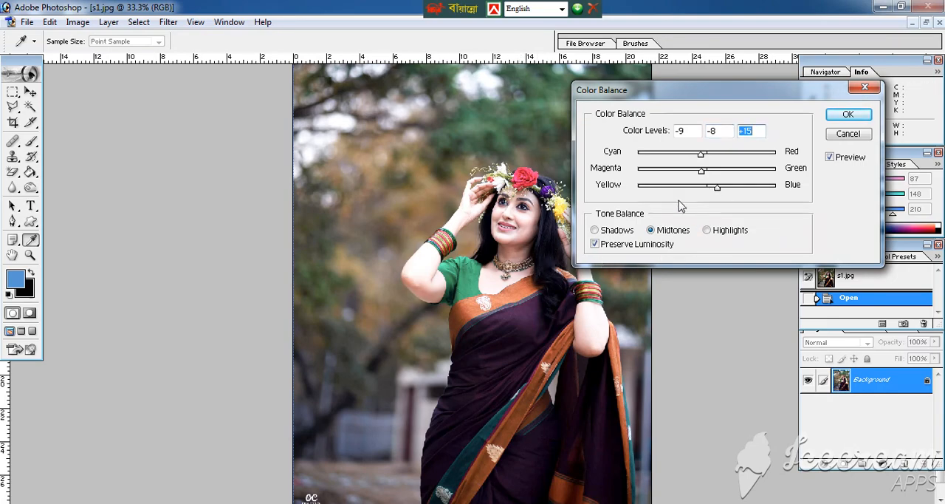
left_click(848, 115)
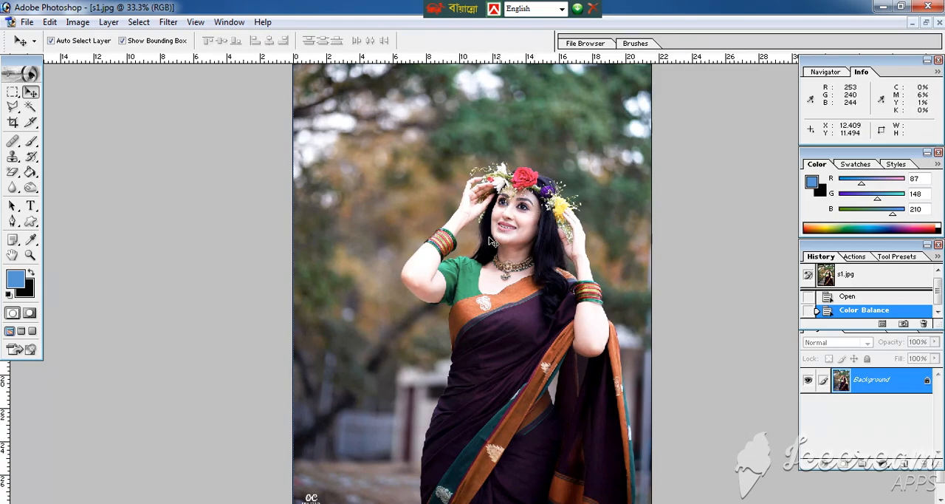
Step: Try the Desaturate adjustment on the photo and undo it
left_click(77, 22)
mouse_move(113, 65)
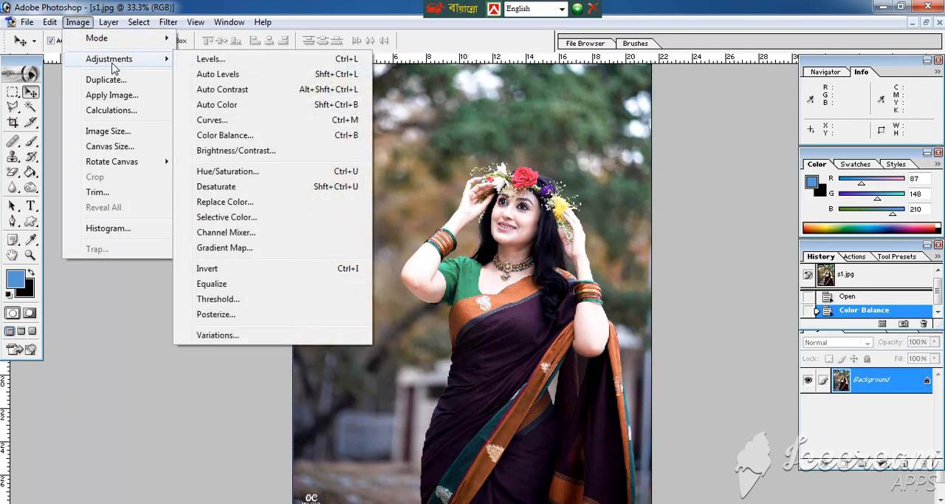
left_click(217, 189)
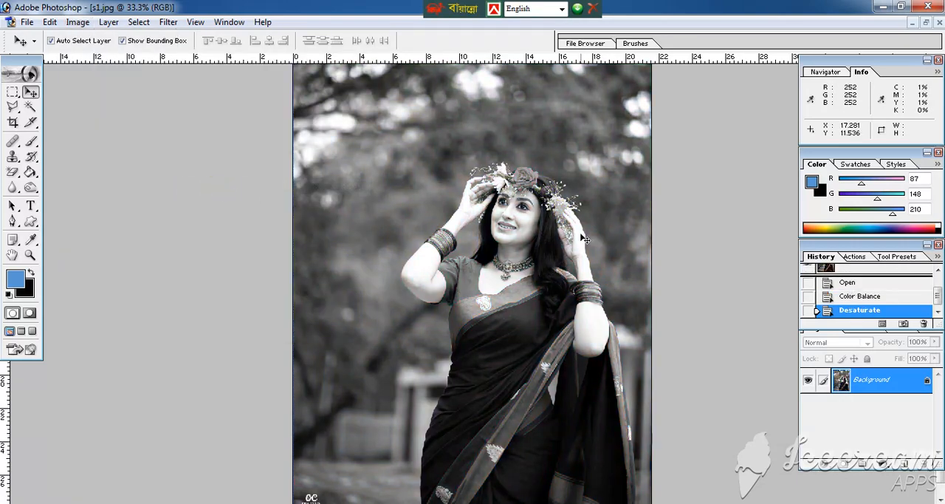
key("ctrl+z")
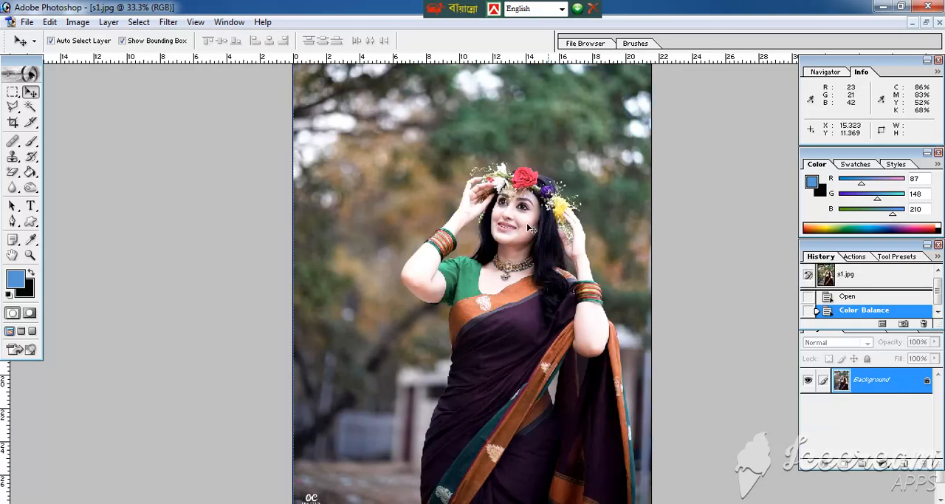
Step: Try the Invert adjustment on the photo and undo it
left_click(77, 23)
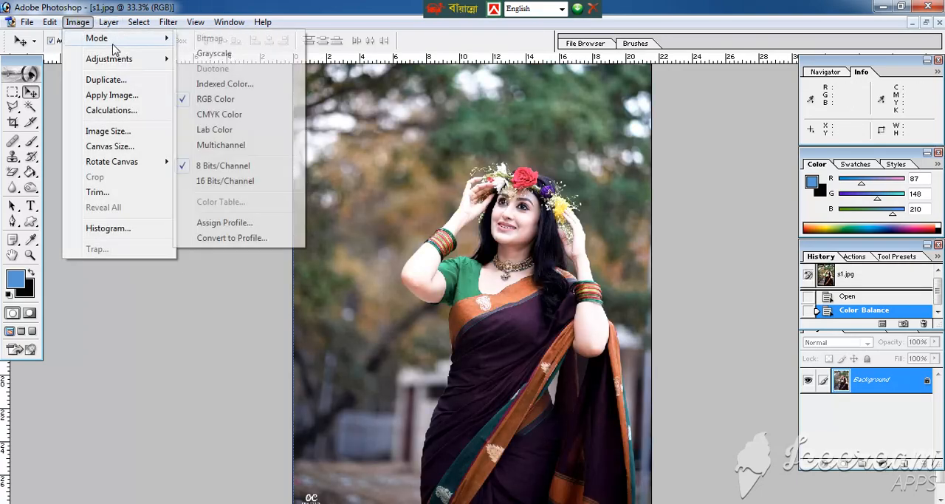
mouse_move(135, 63)
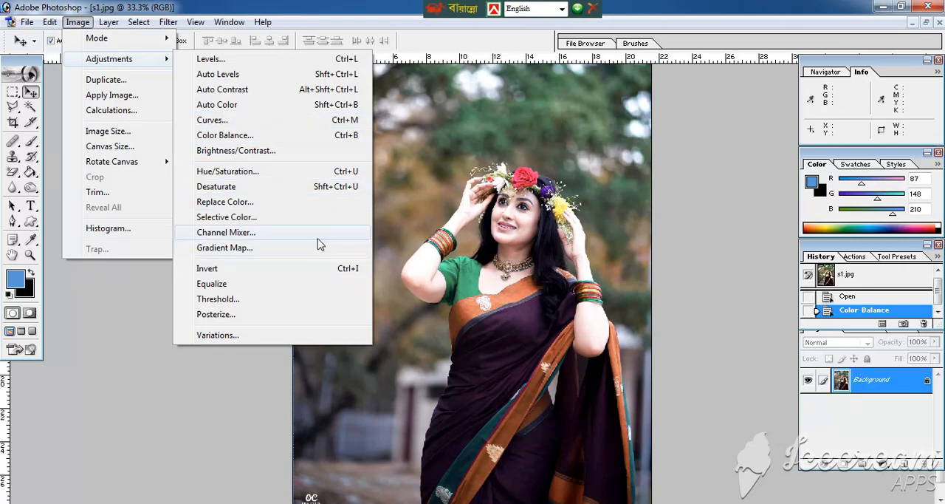
left_click(224, 269)
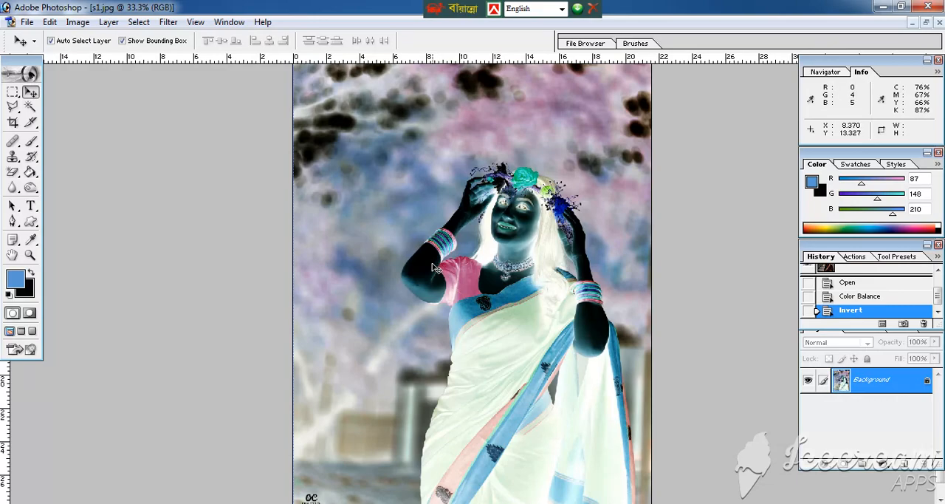
key("ctrl+z")
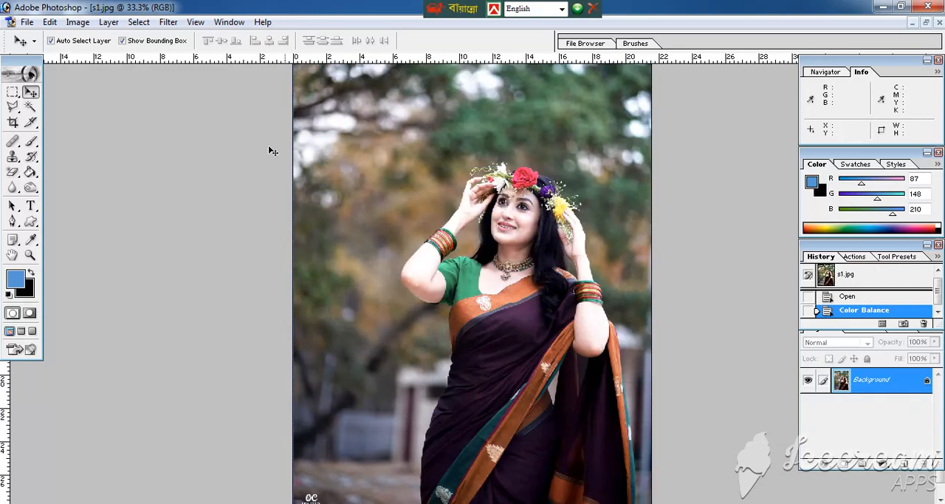
Step: Try a Replace Color adjustment with Fuzziness at 95 and cancel it
left_click(78, 23)
mouse_move(171, 59)
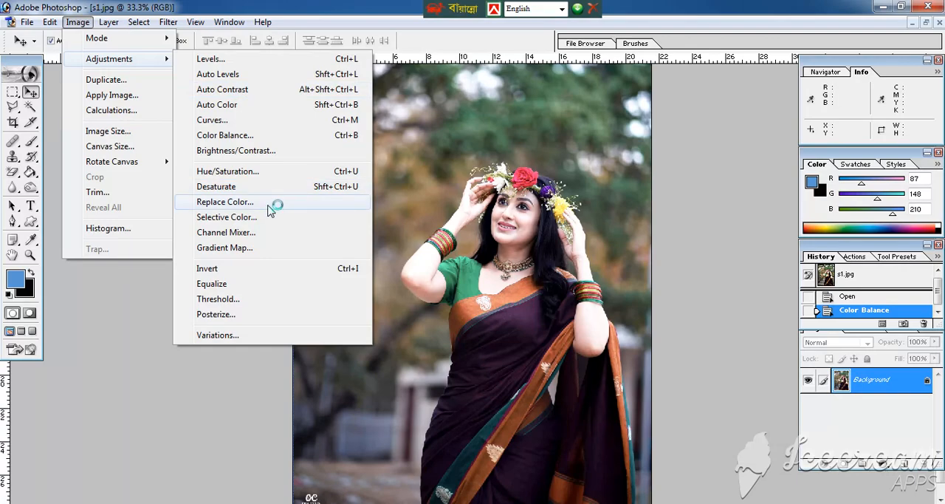
left_click(231, 210)
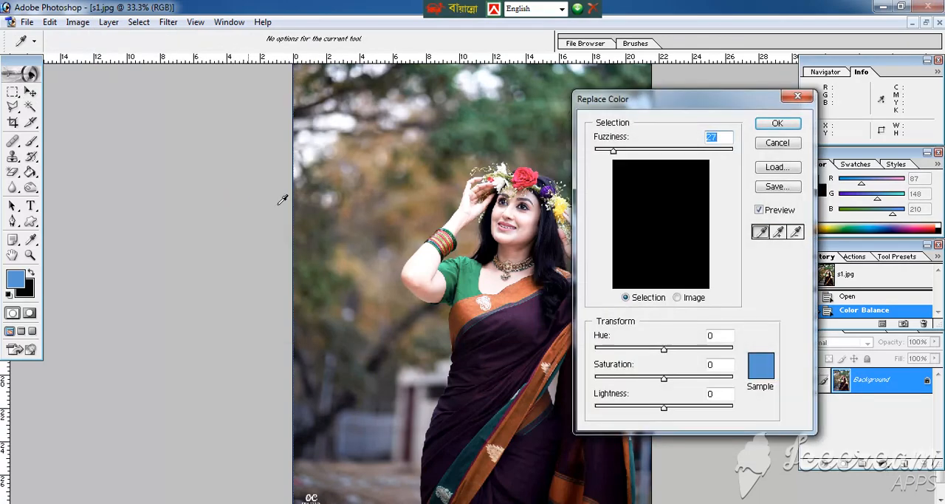
left_click_drag(613, 152, 661, 152)
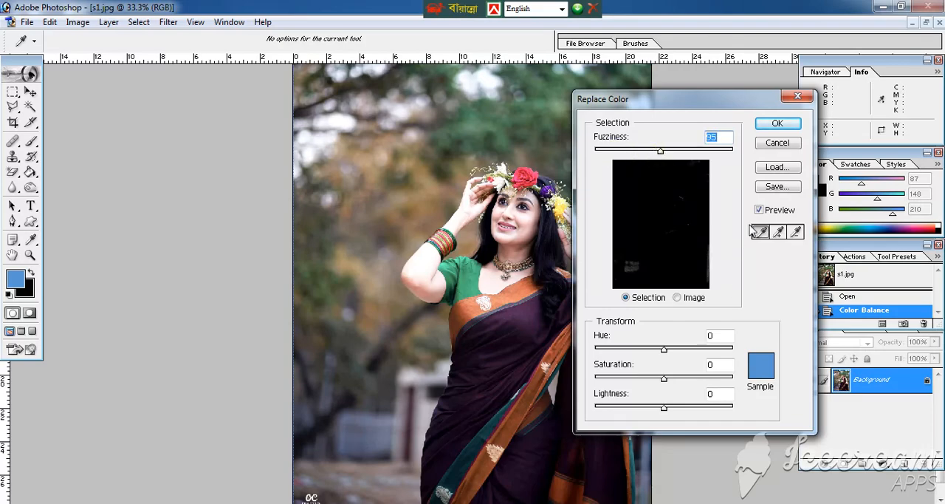
left_click(780, 146)
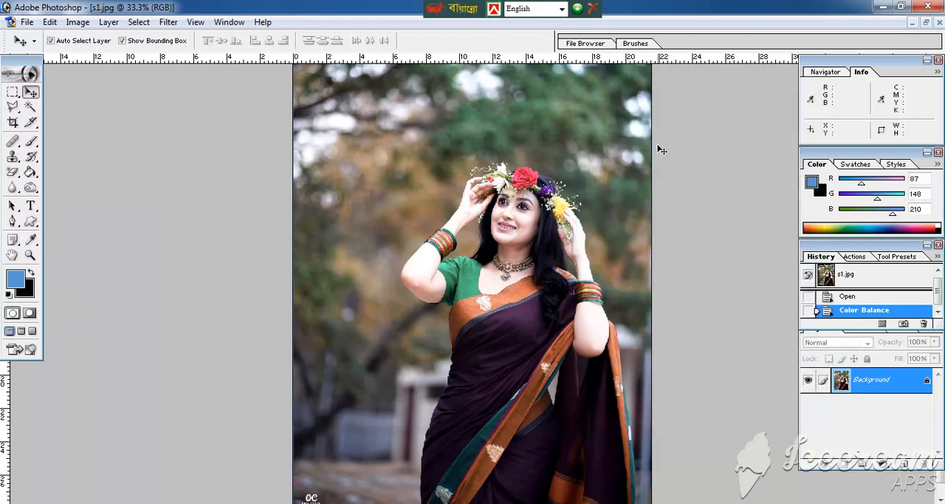